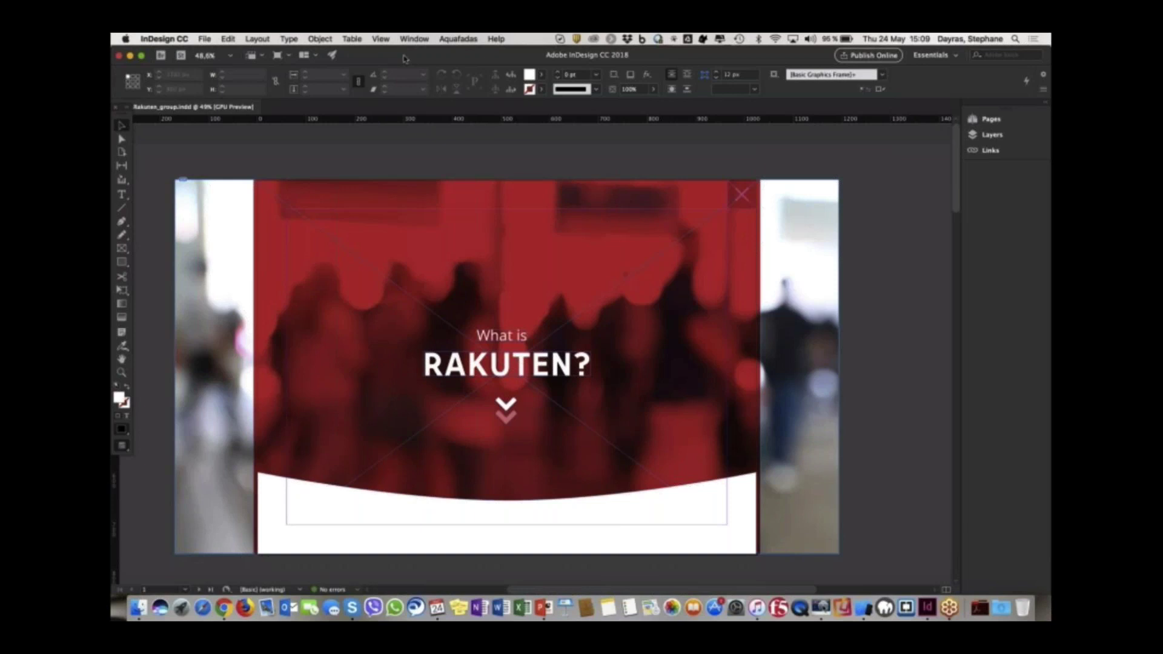
Open the Aquafadas Project Manager panel and reposition it as a floating panel over the document.
mouse_move(182, 493)
click(458, 38)
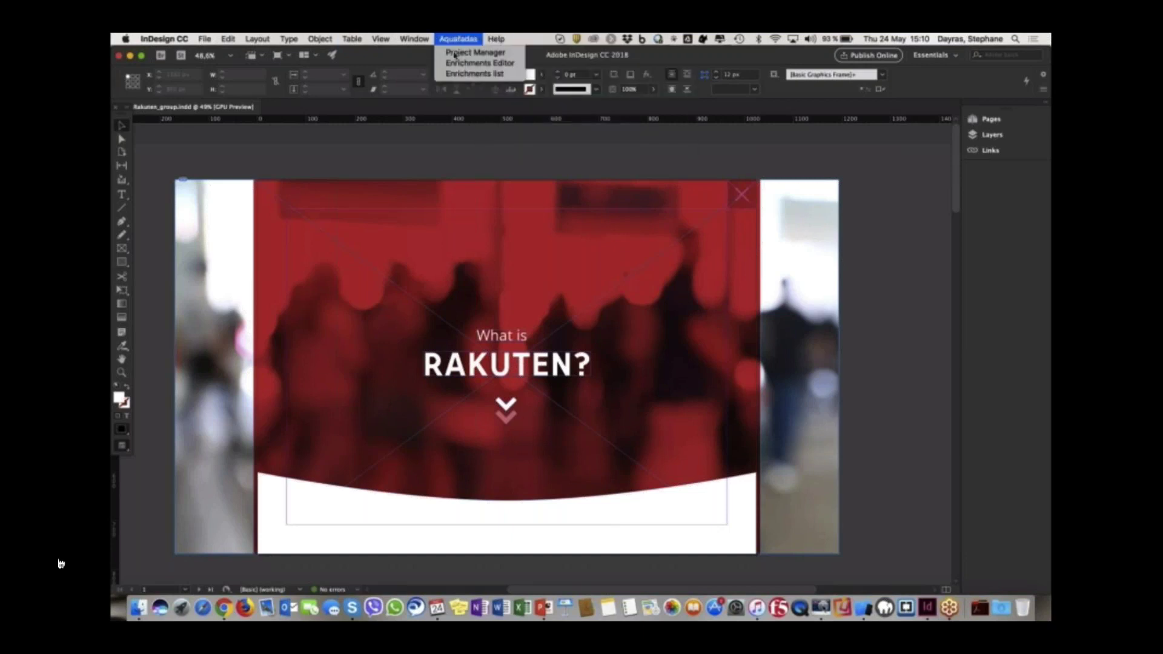
click(455, 54)
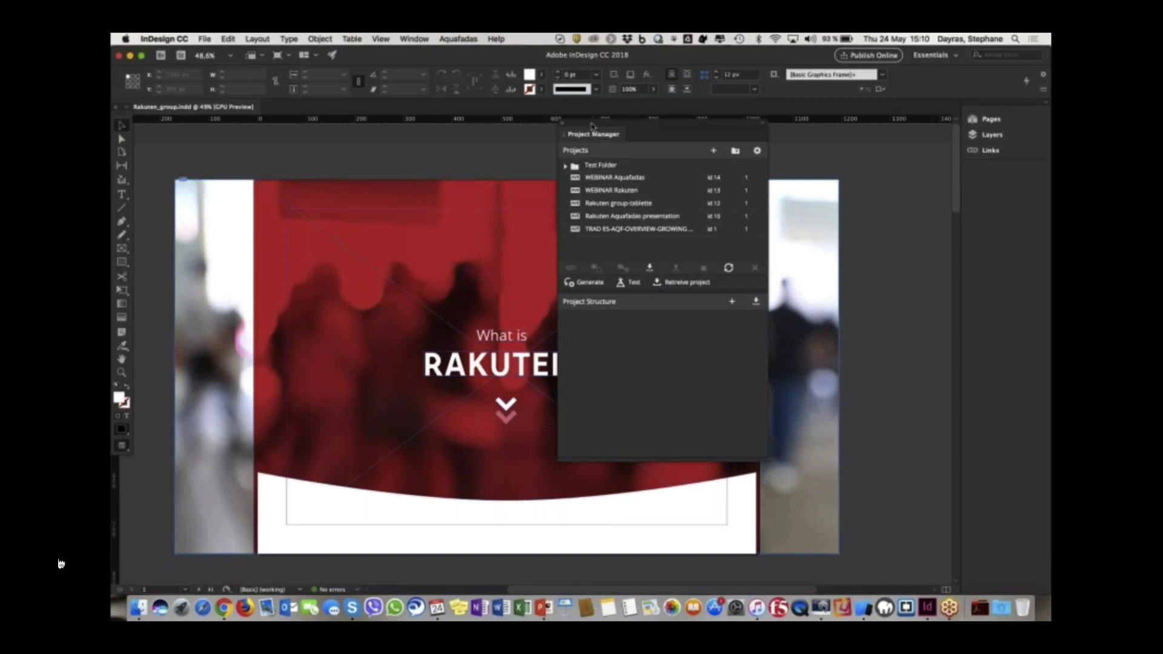
drag(635, 144, 804, 144)
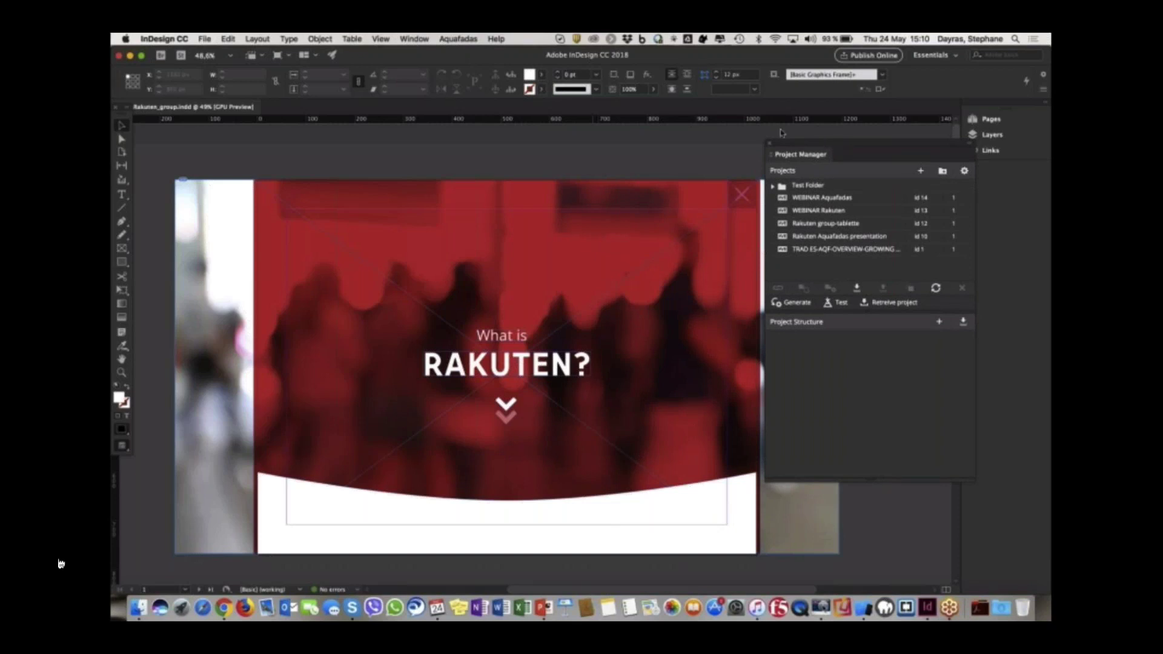
drag(812, 148, 774, 145)
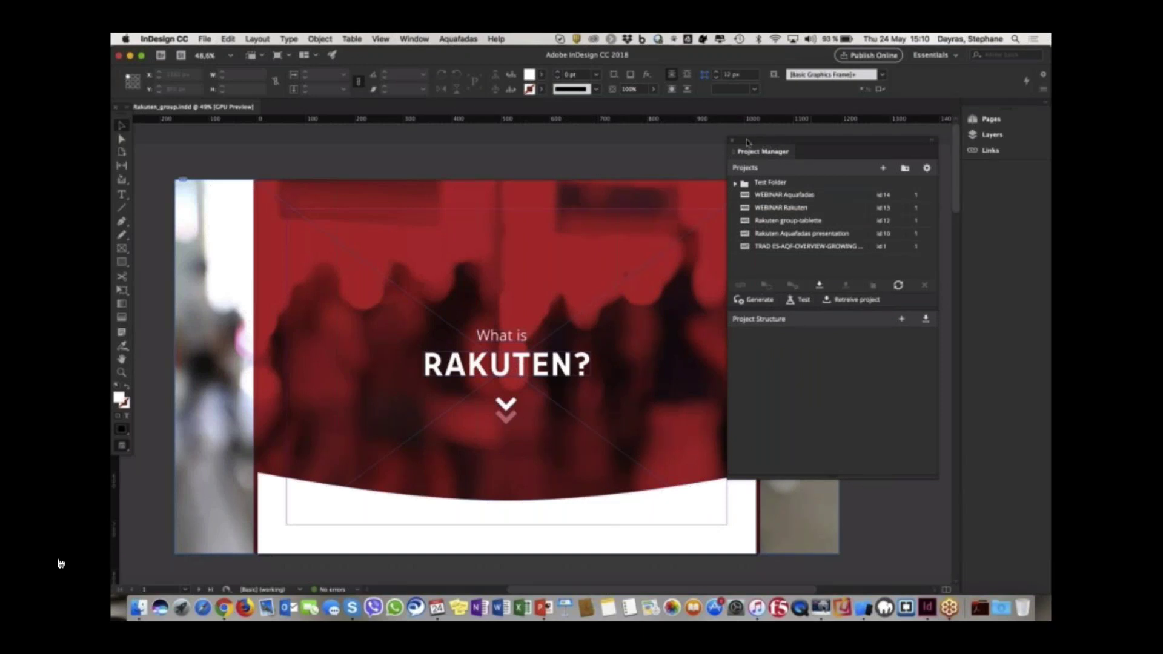
drag(745, 143, 115, 194)
drag(158, 123, 749, 149)
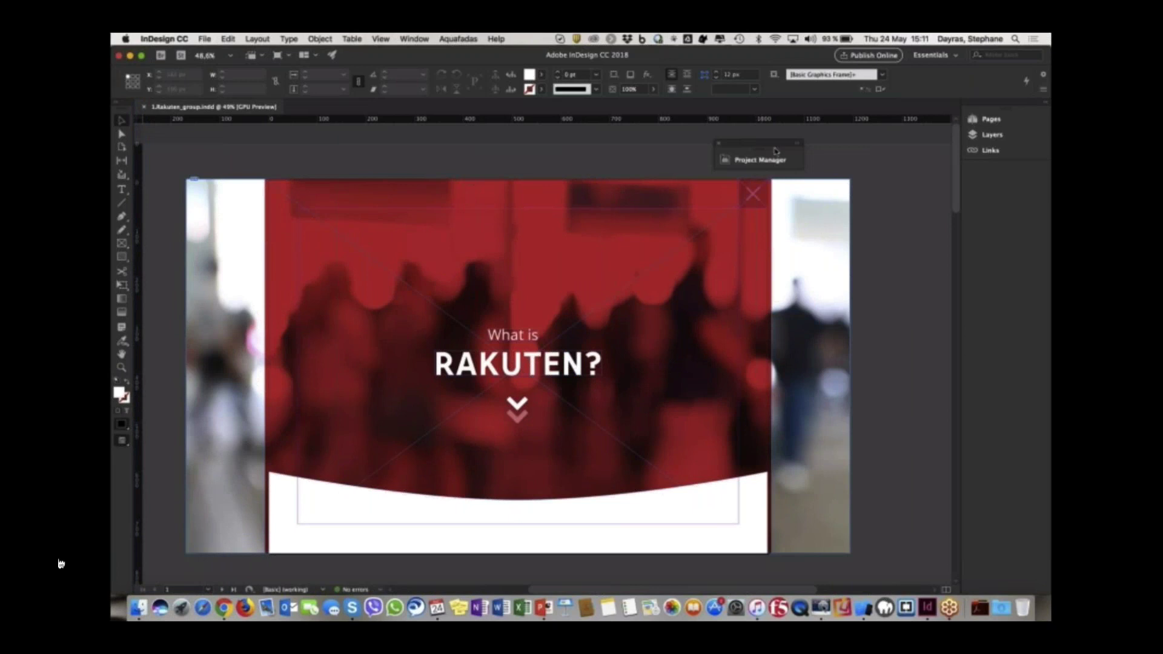
Open the Aquafadas Enrichments Editor panel and close the floating Project Manager panel.
click(458, 39)
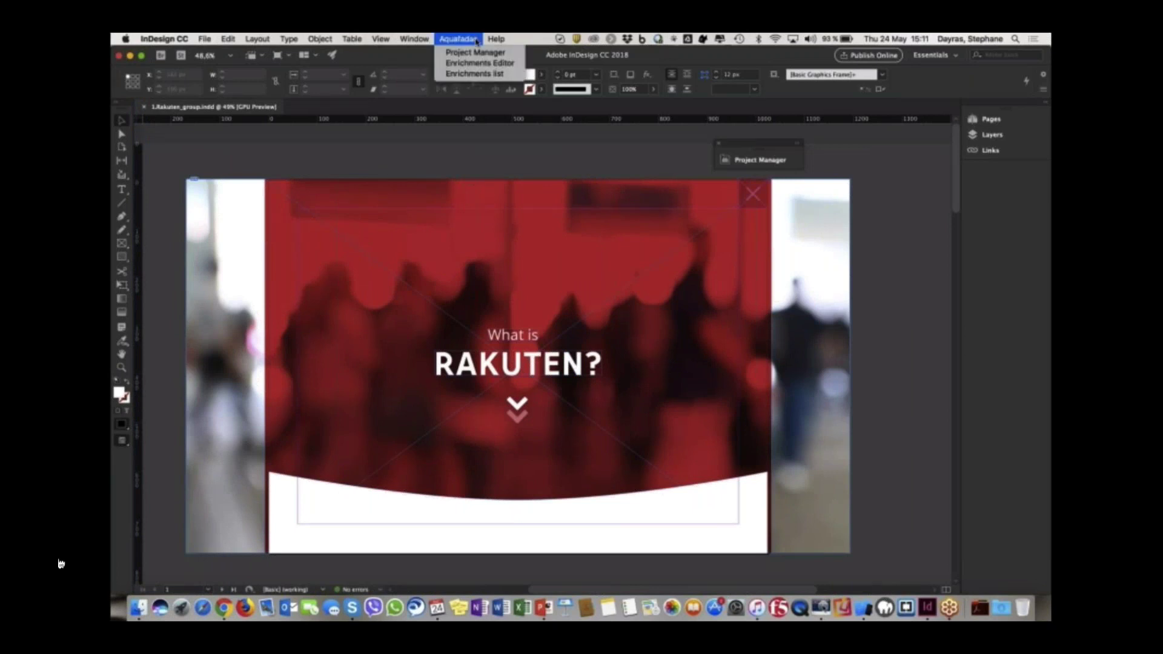
click(475, 70)
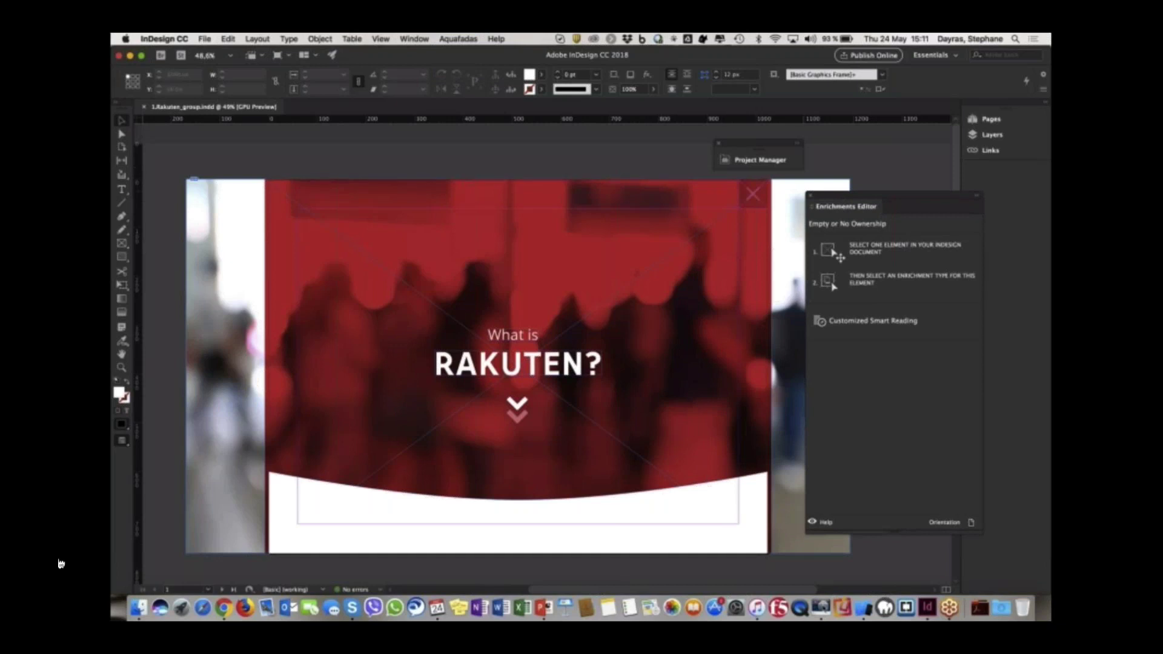
click(751, 161)
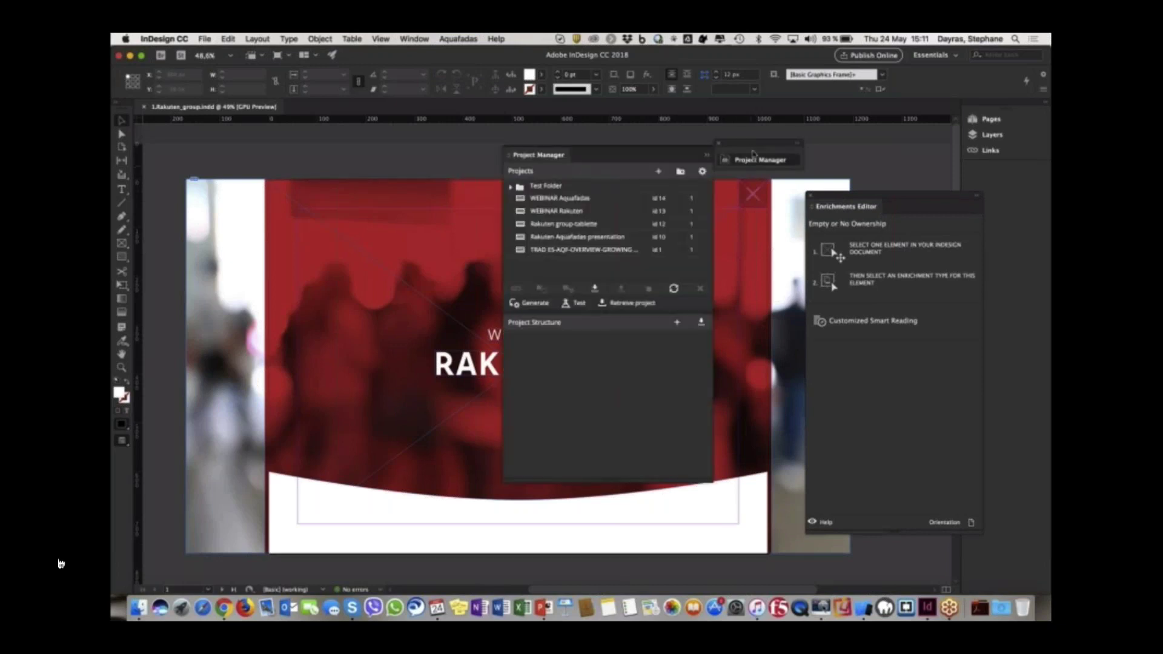
click(719, 144)
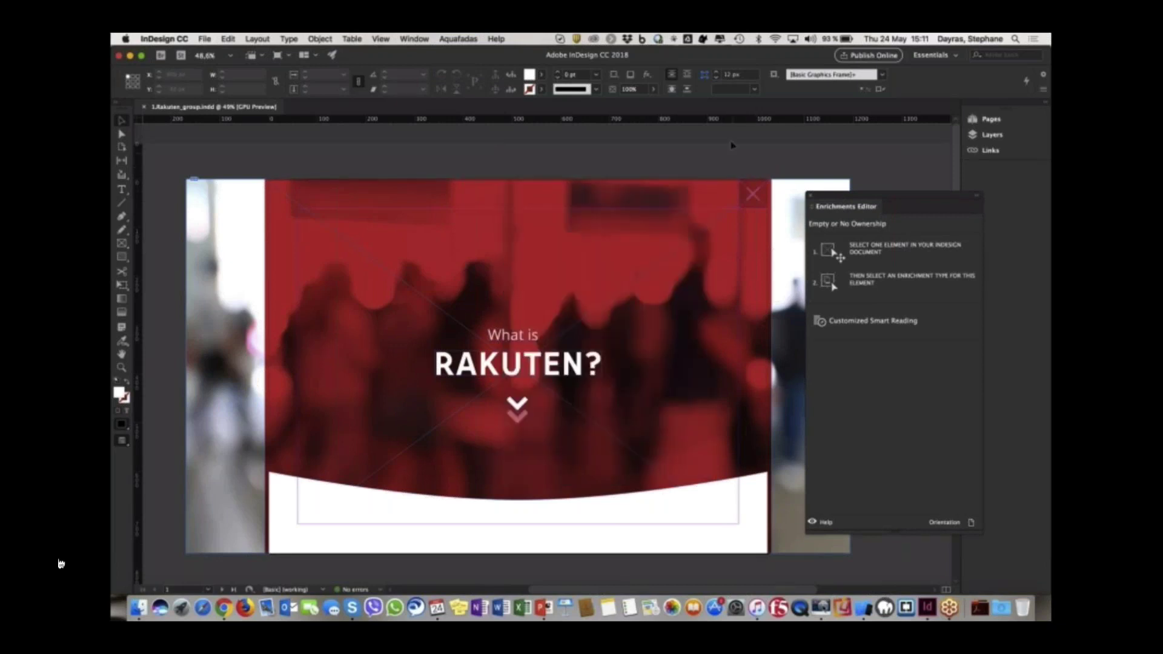
Reopen the Aquafadas Project Manager panel and open the Enrichments list panel.
click(458, 38)
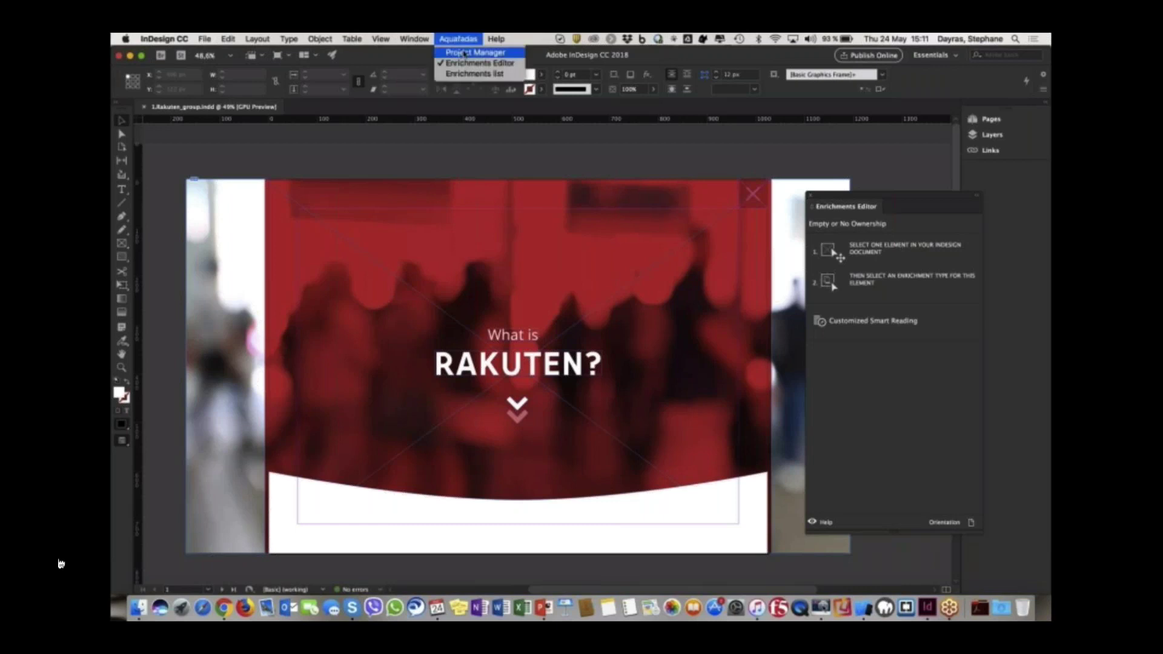
click(476, 51)
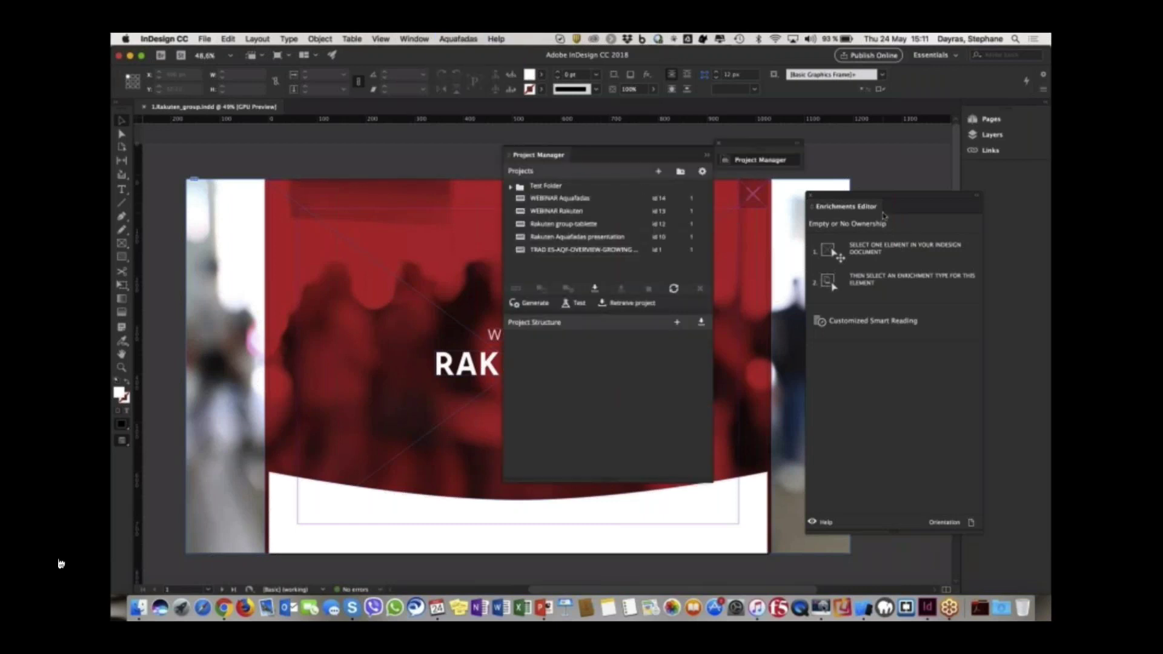
click(458, 39)
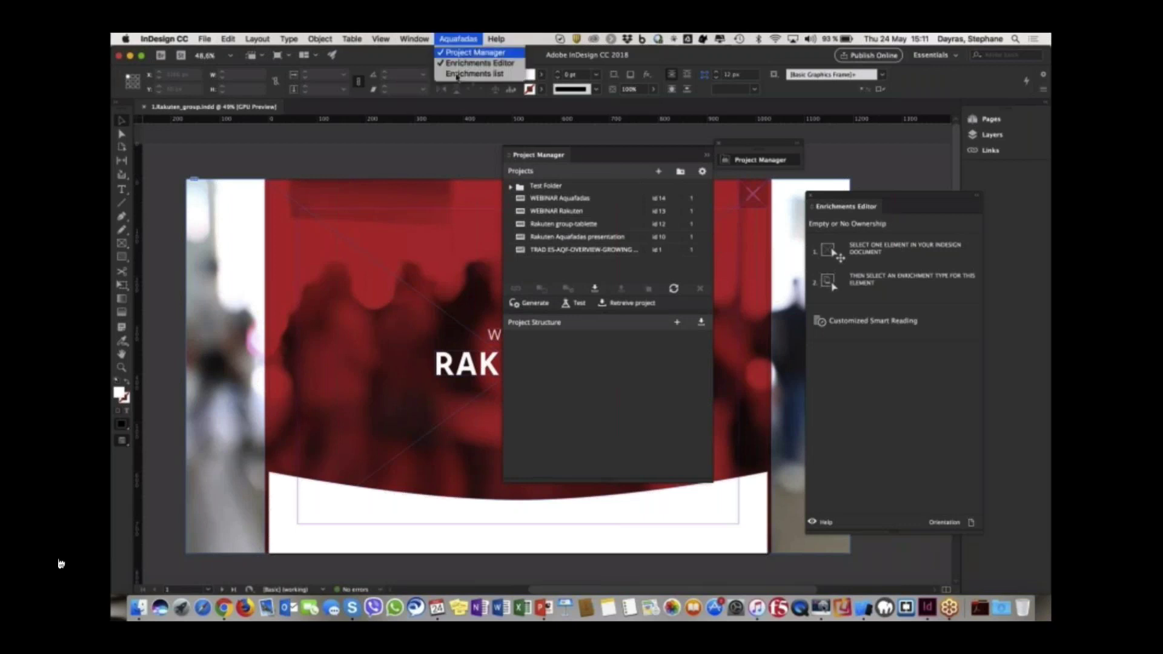
click(456, 79)
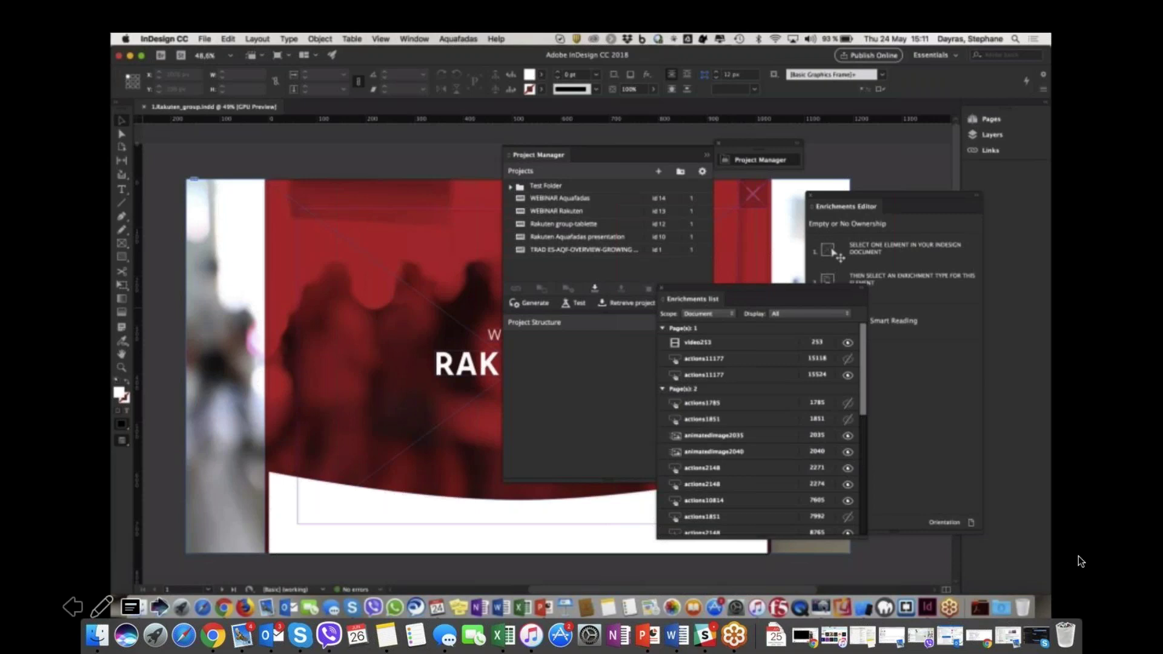
Group the Enrichments list with the Project Manager and Enrichments Editor in one floating panel set and collapse it to icons.
mouse_move(860, 470)
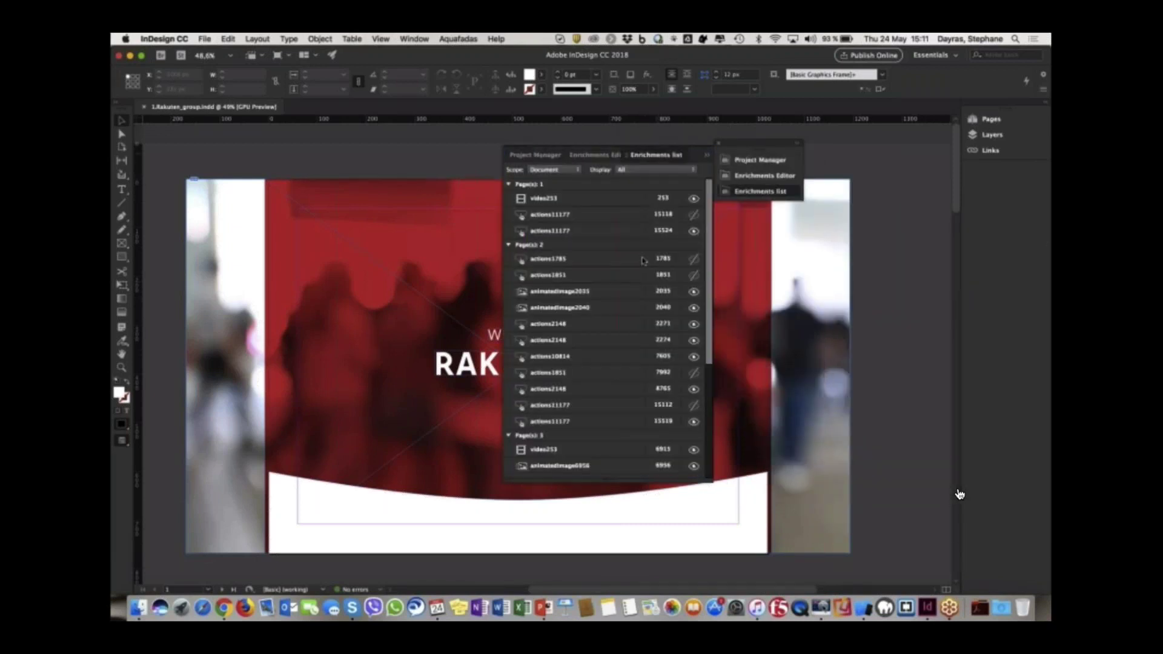
drag(544, 484, 595, 229)
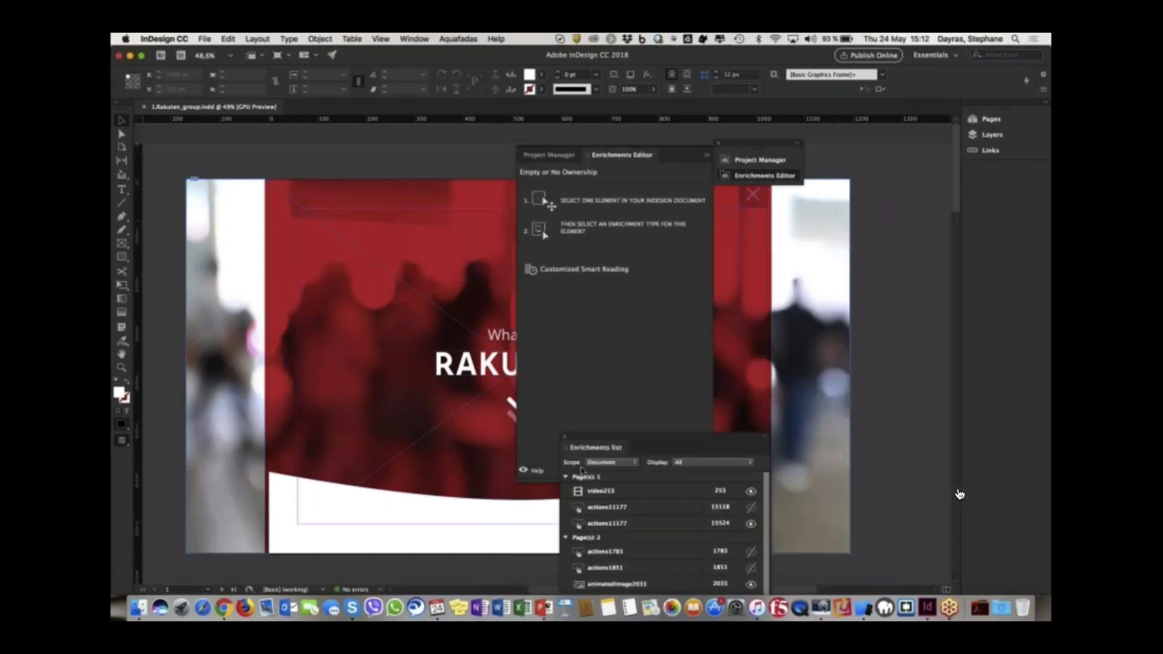
drag(582, 469, 730, 192)
click(730, 177)
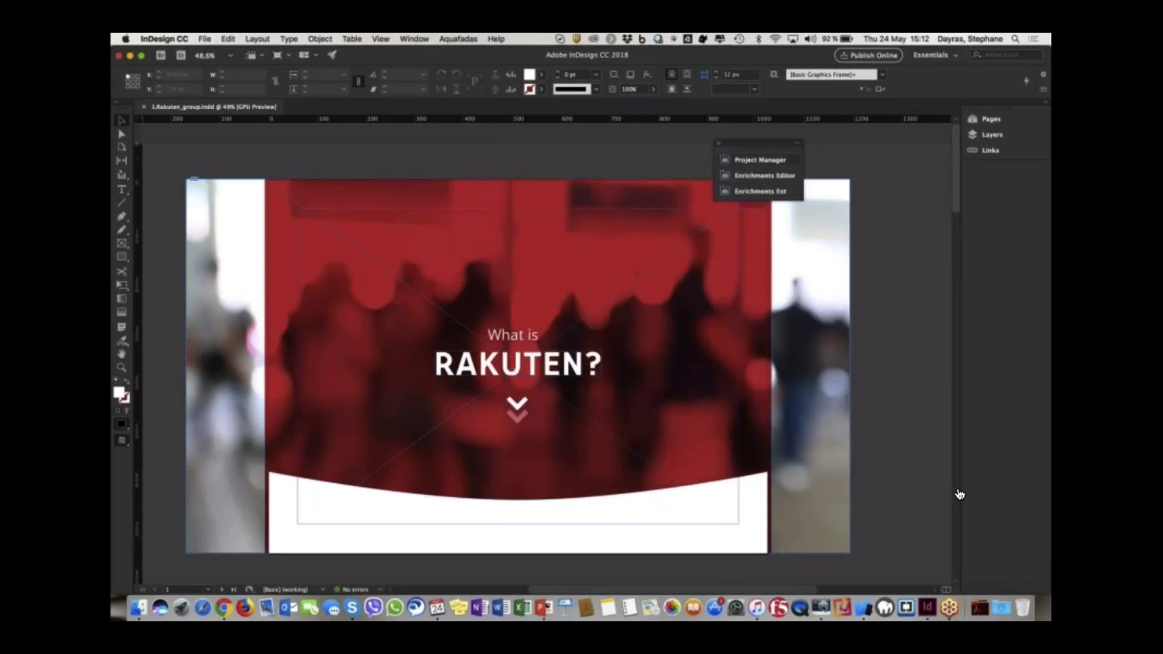
Dock the collapsed Aquafadas panel group below Links and expand each of its three panels.
drag(736, 146, 982, 173)
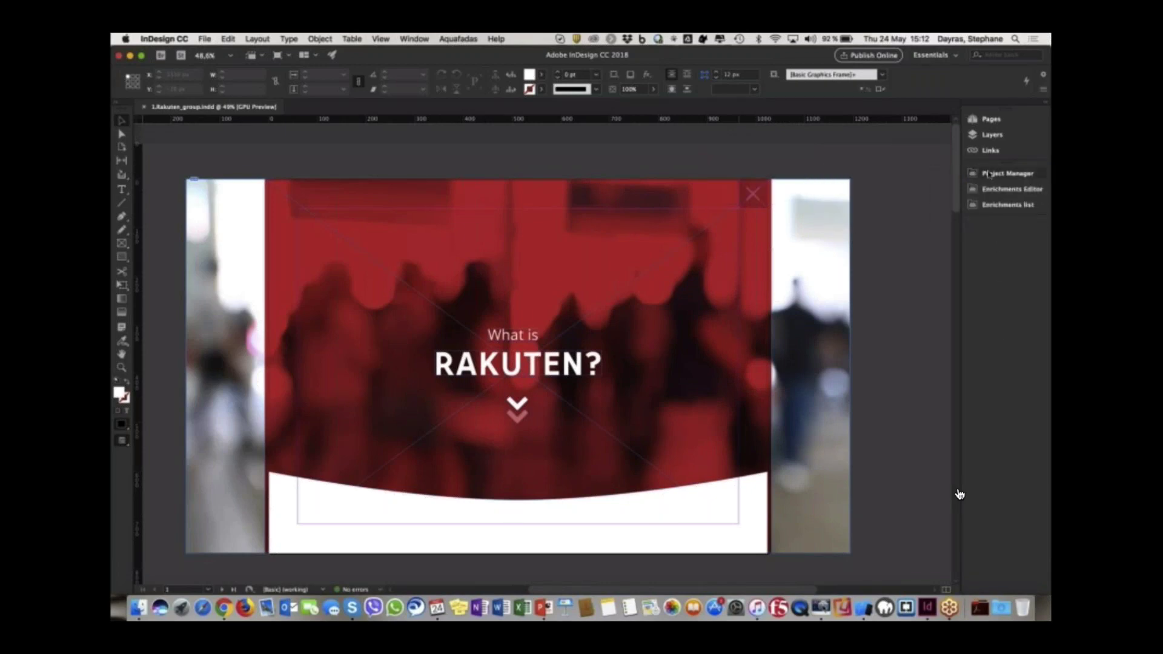
click(989, 175)
click(984, 190)
click(984, 205)
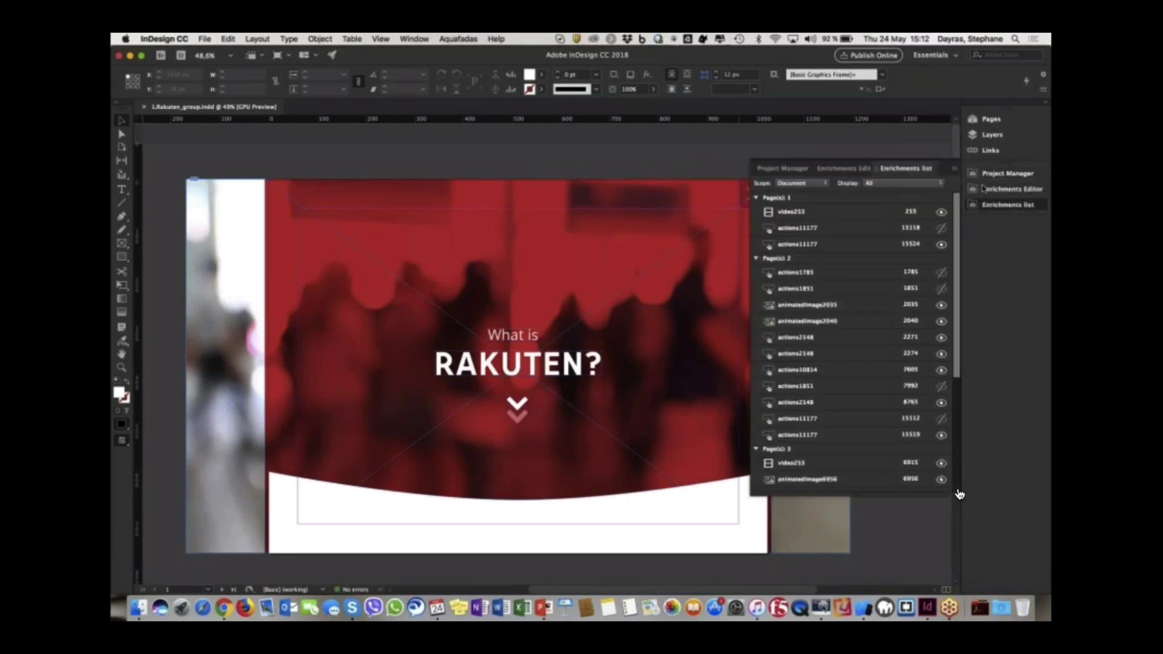
Dock the Aquafadas panel group beside the tools, show each panel, and detach and rejoin the Enrichments list.
drag(987, 168, 141, 133)
click(175, 121)
click(171, 136)
click(170, 151)
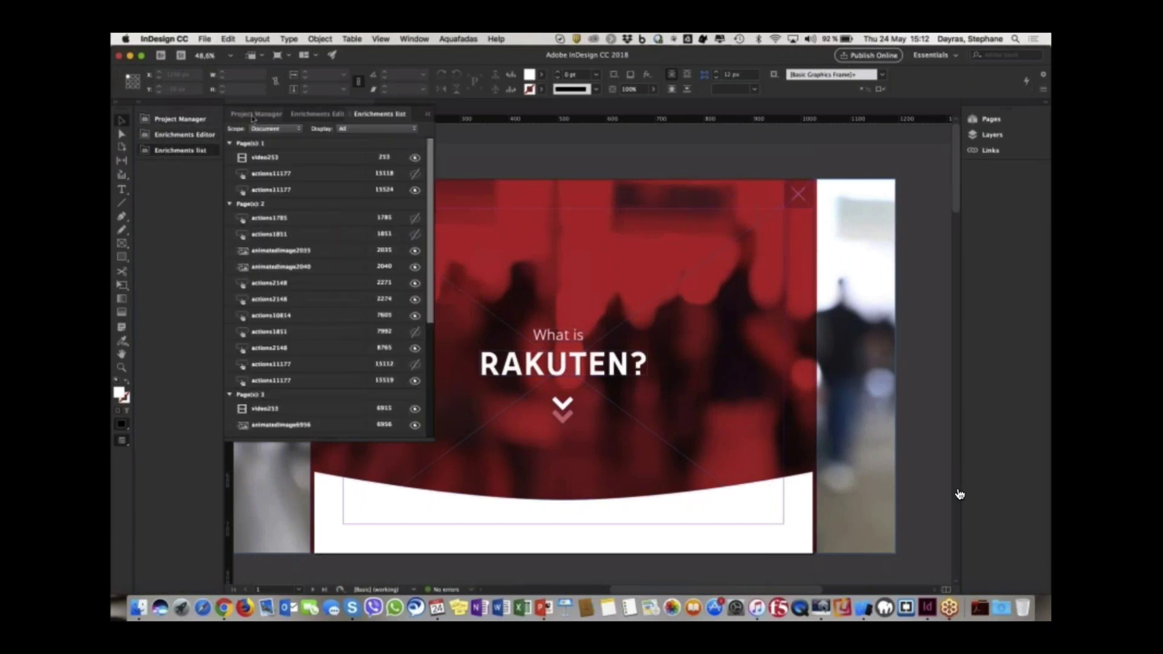
drag(379, 114, 199, 583)
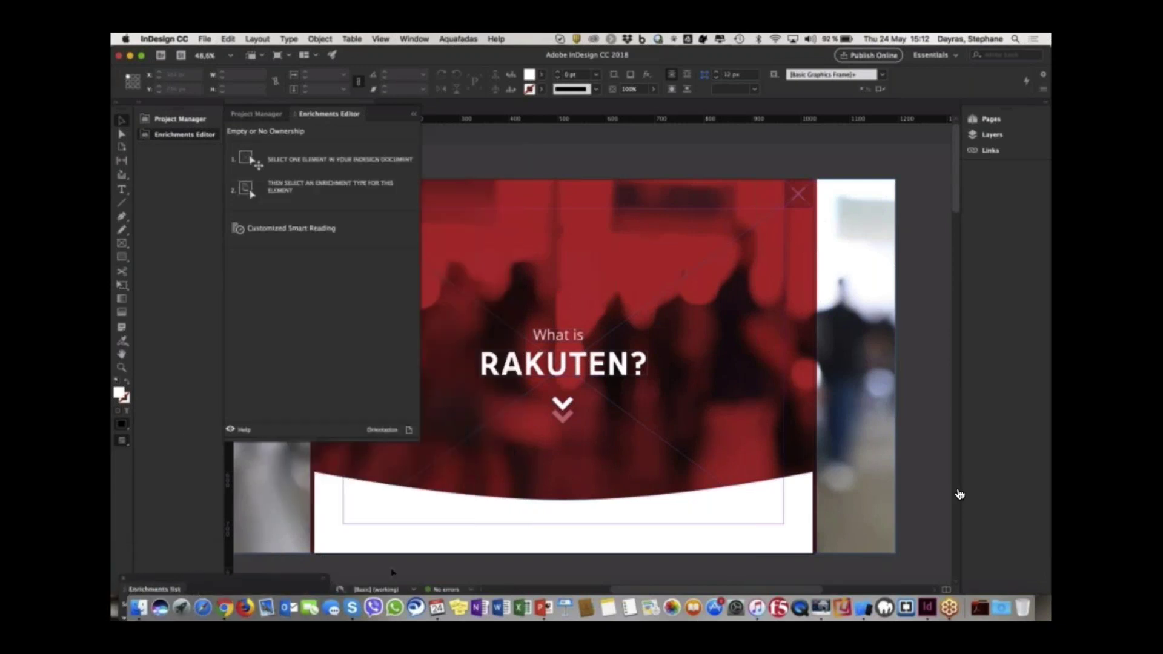
drag(211, 581, 372, 119)
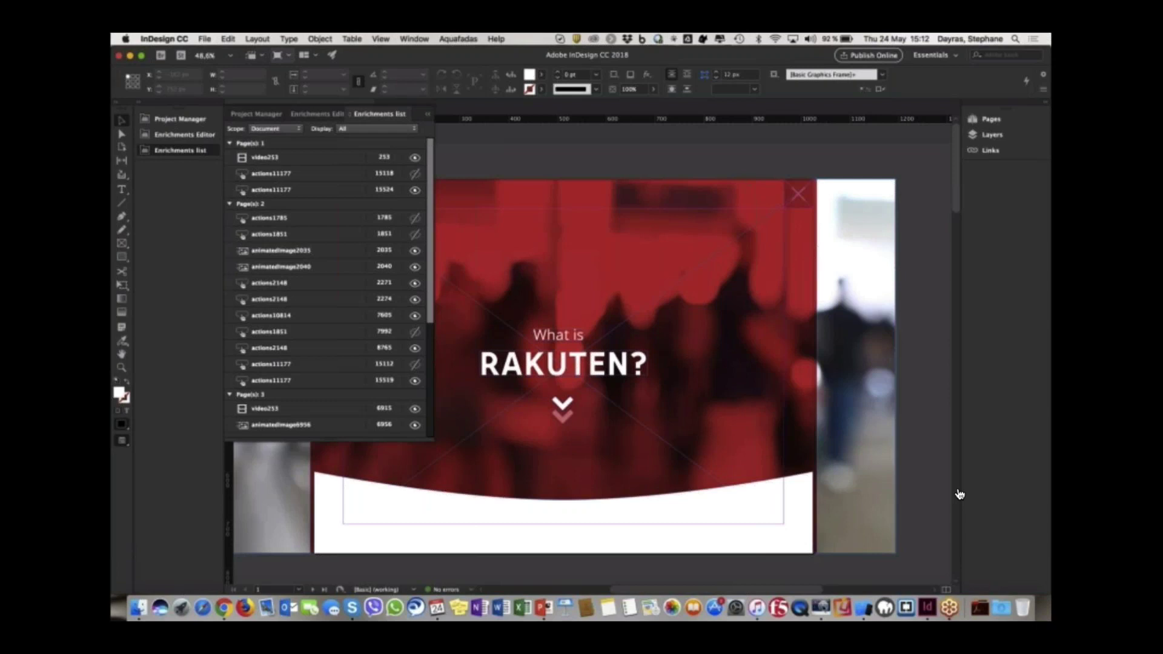
Open the Interface preferences and try the darkest color theme, keeping the panels in view.
click(164, 38)
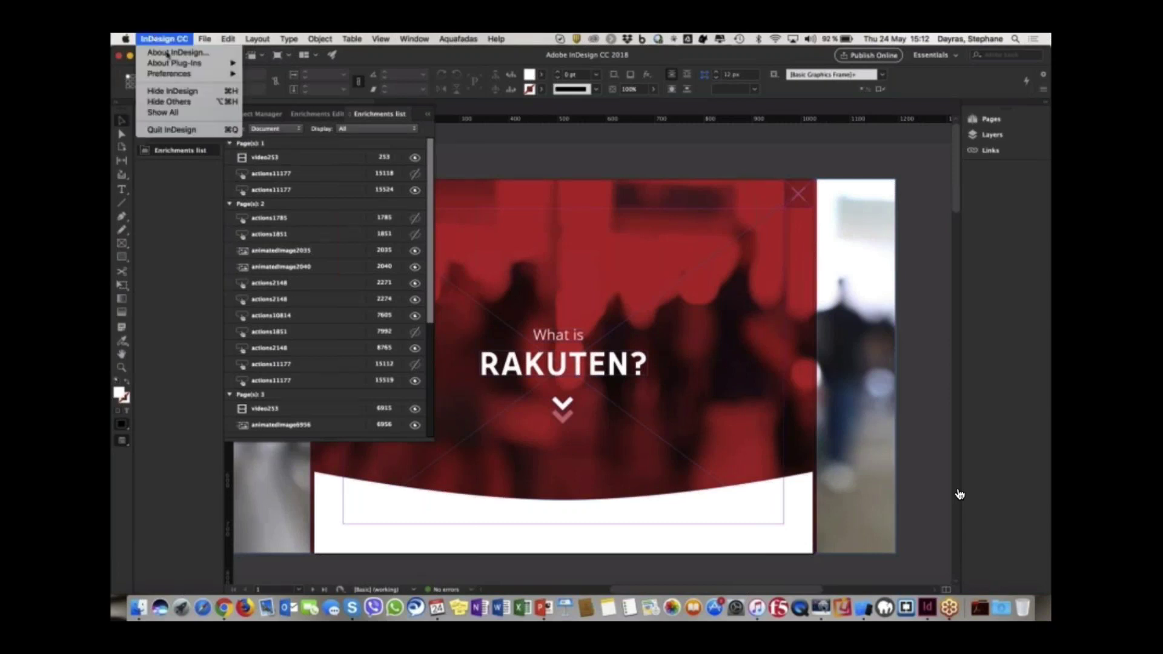
mouse_move(218, 63)
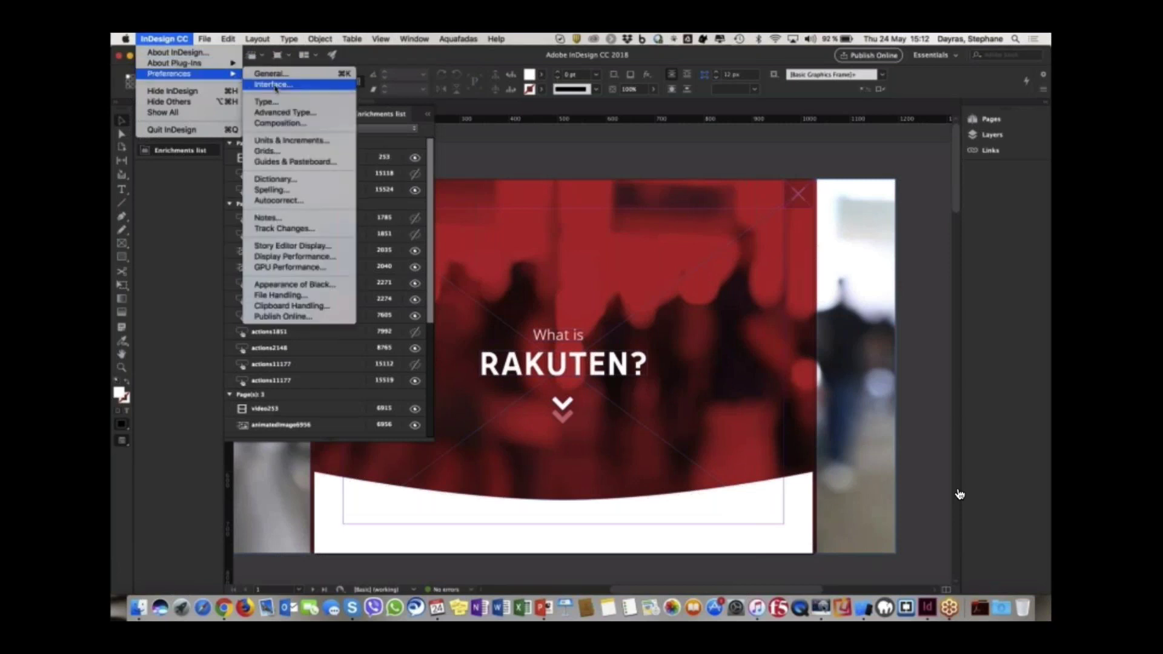
click(276, 85)
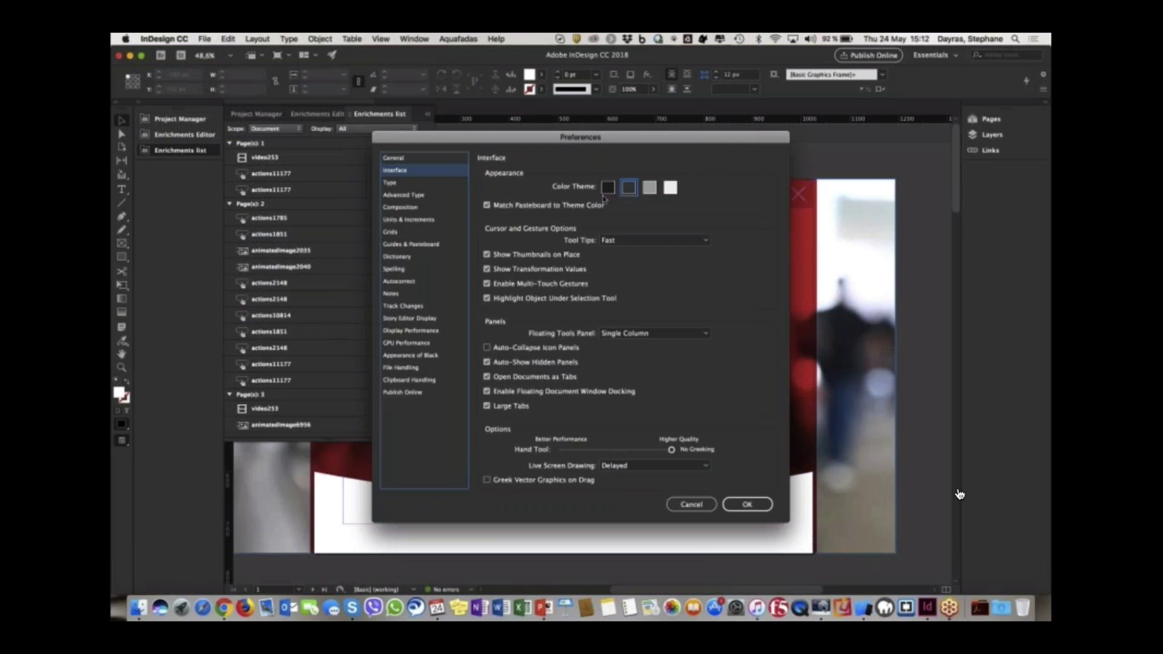
click(608, 188)
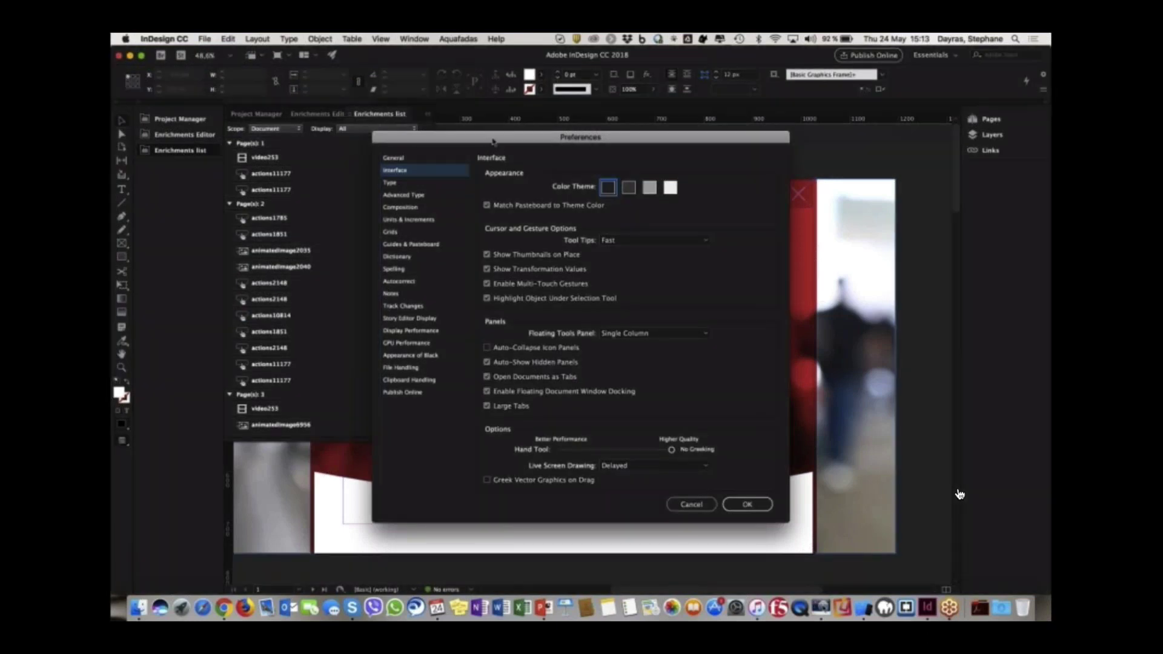
drag(494, 141, 646, 138)
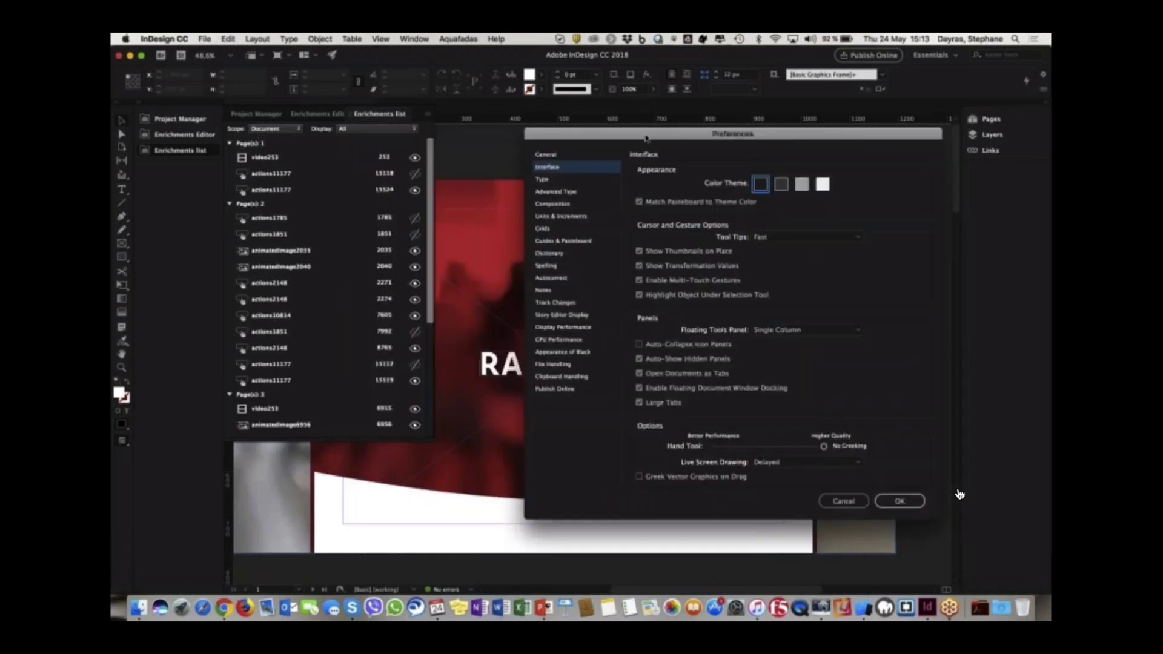
Try the lighter color themes, restore the medium dark theme, and accept the preferences.
click(799, 186)
click(823, 186)
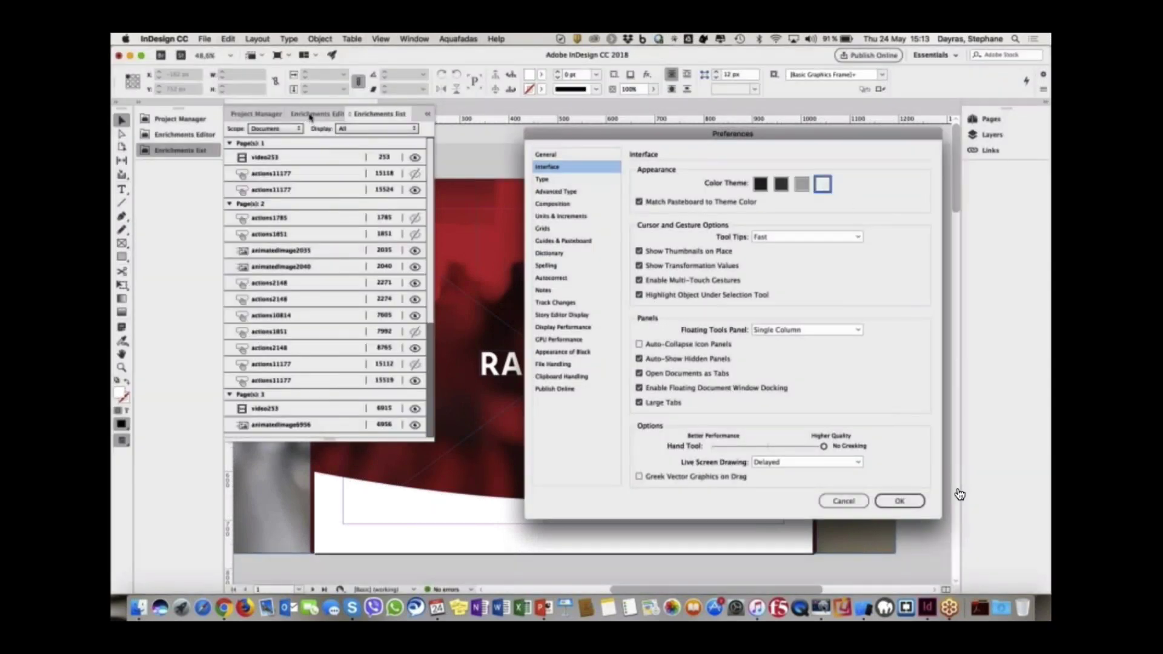
click(805, 182)
click(781, 183)
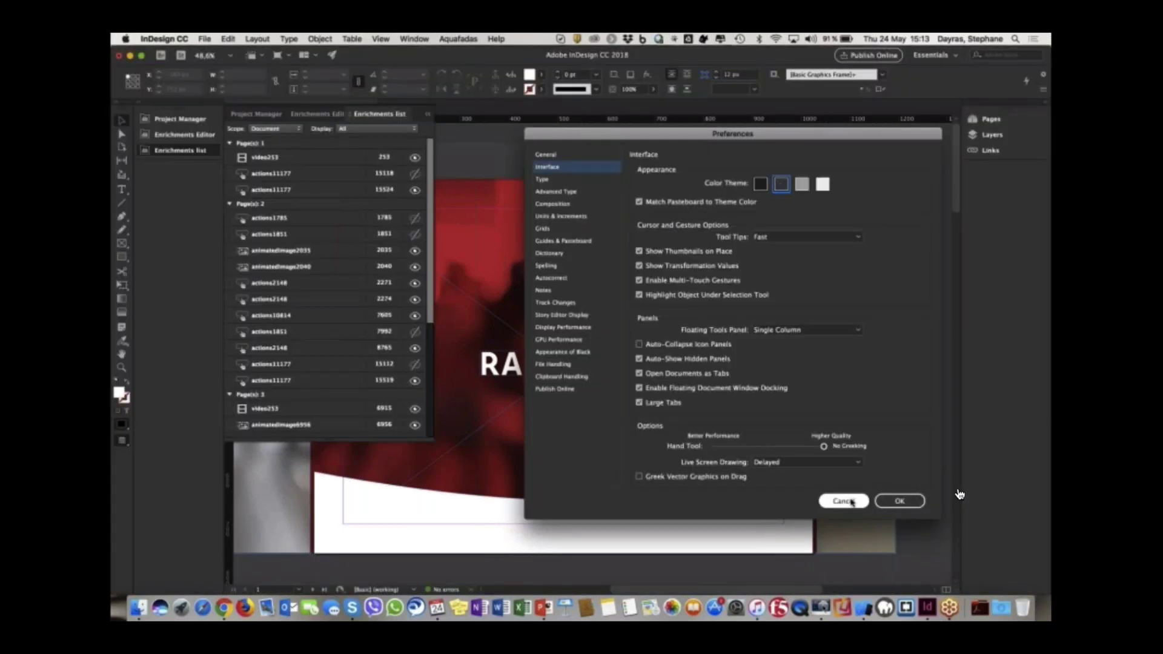
click(899, 501)
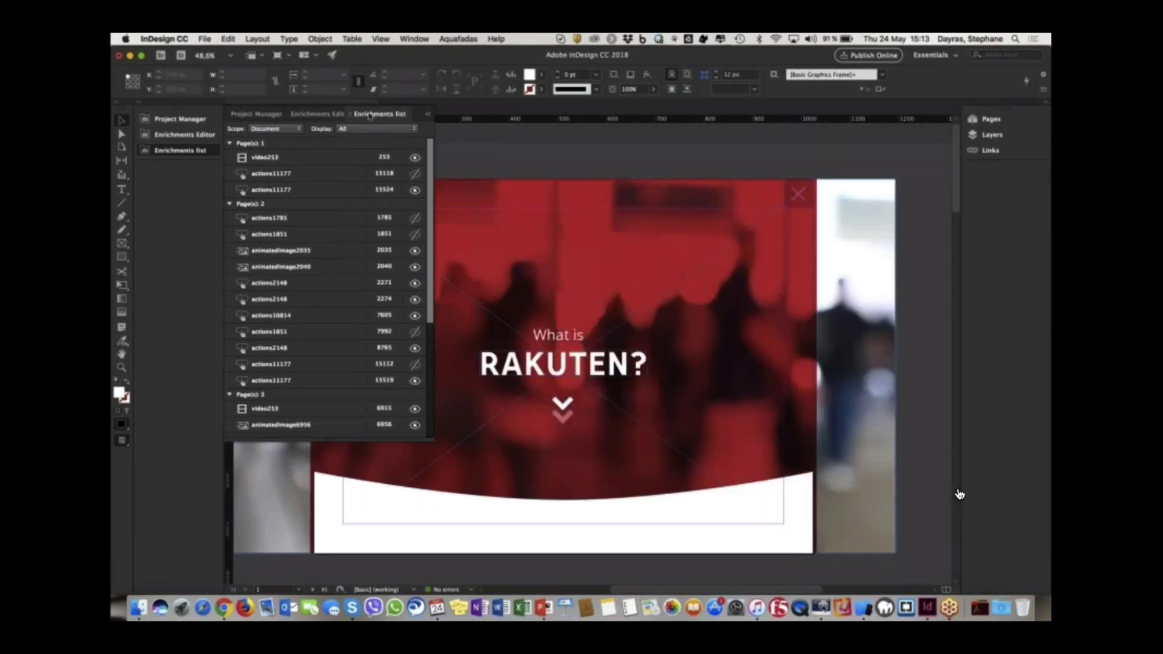
Separate the Aquafadas panels and dock Project Manager and Enrichments Editor as expanded tabs beside the tools, with the Enrichments list below them.
drag(379, 114, 763, 206)
drag(329, 114, 596, 161)
drag(259, 114, 137, 136)
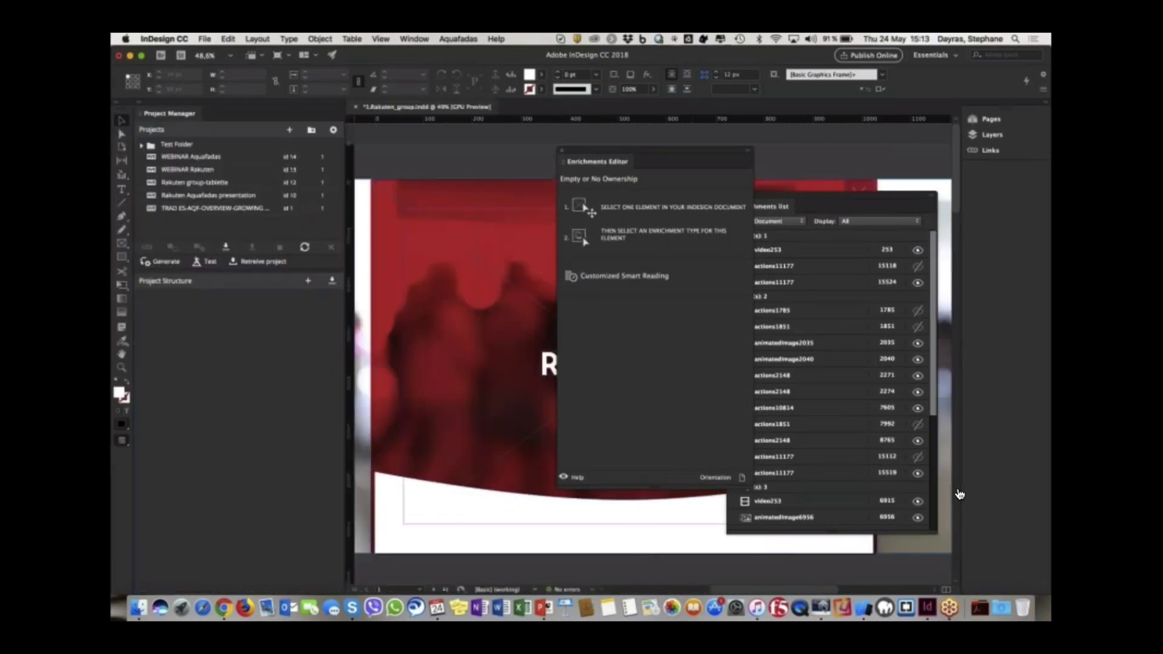
drag(605, 161, 245, 121)
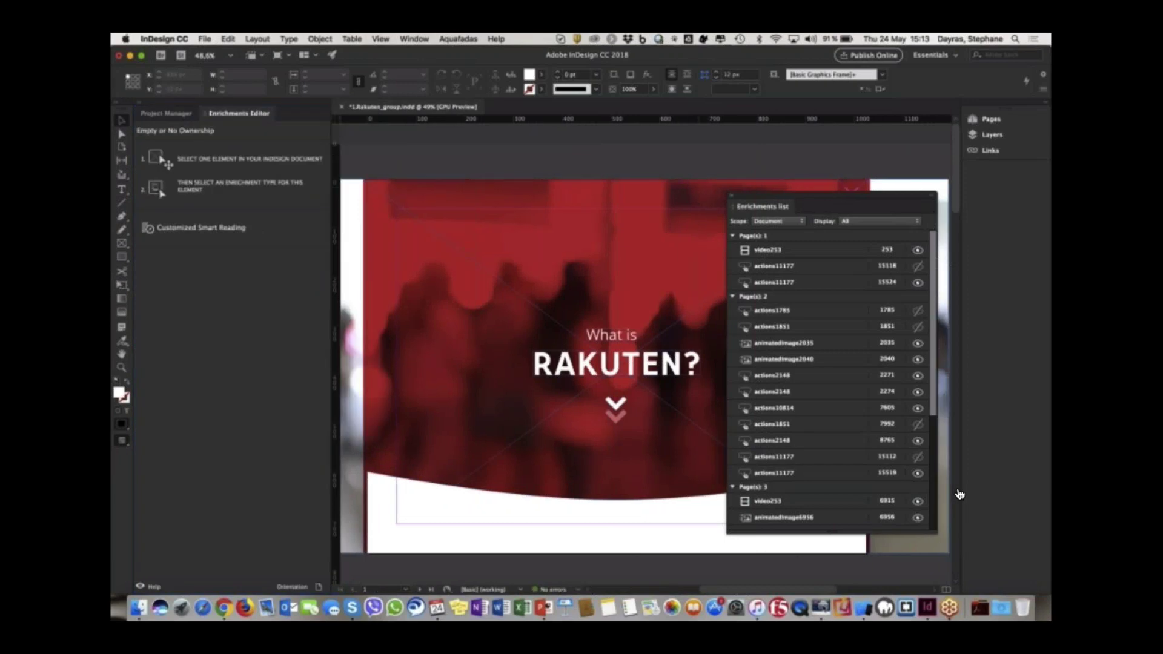
drag(786, 197, 455, 302)
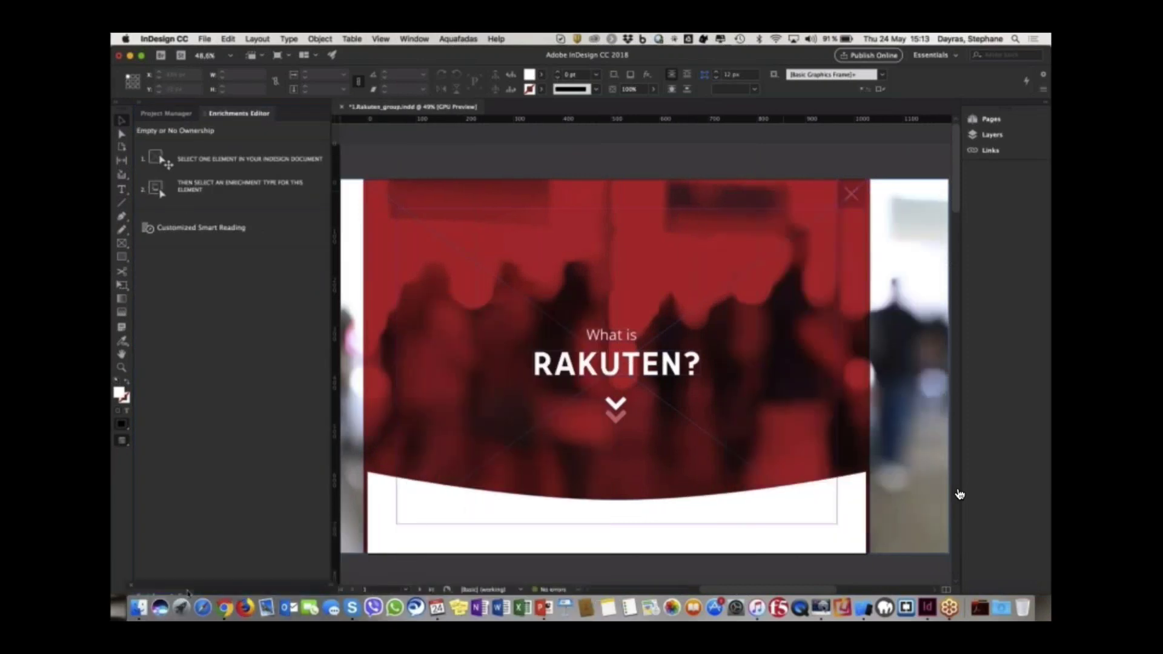
drag(187, 597, 187, 595)
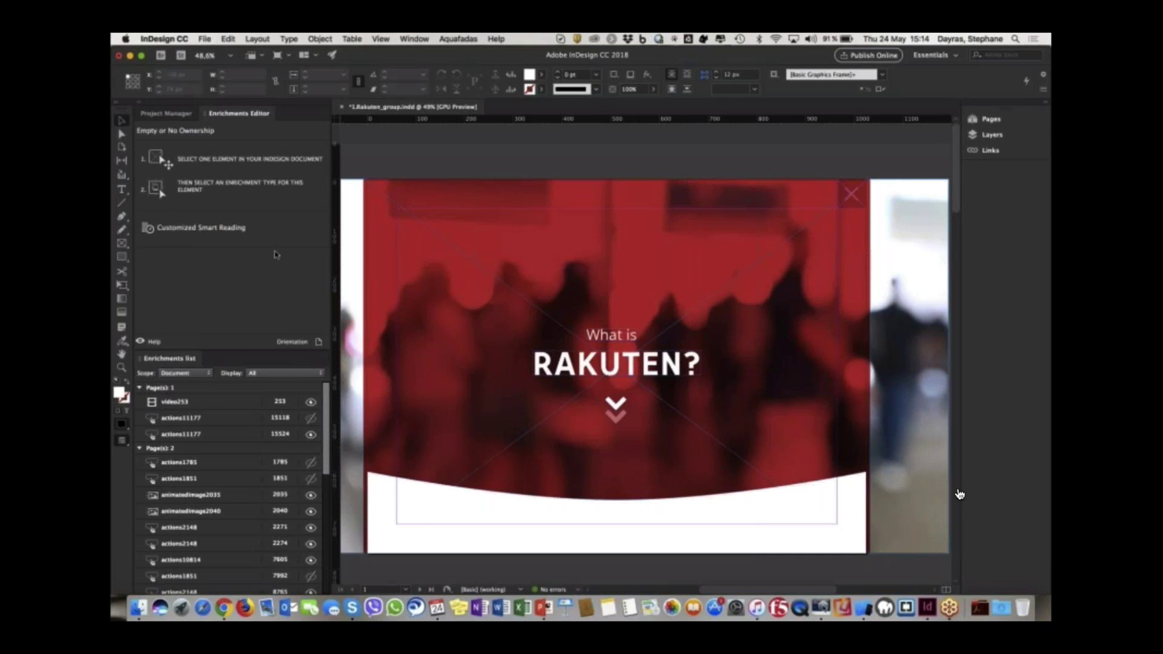
Find the Innovation at Rakuten page, select its slideshow frame, and view the slideshow's content images.
scroll(960, 494, down, 5)
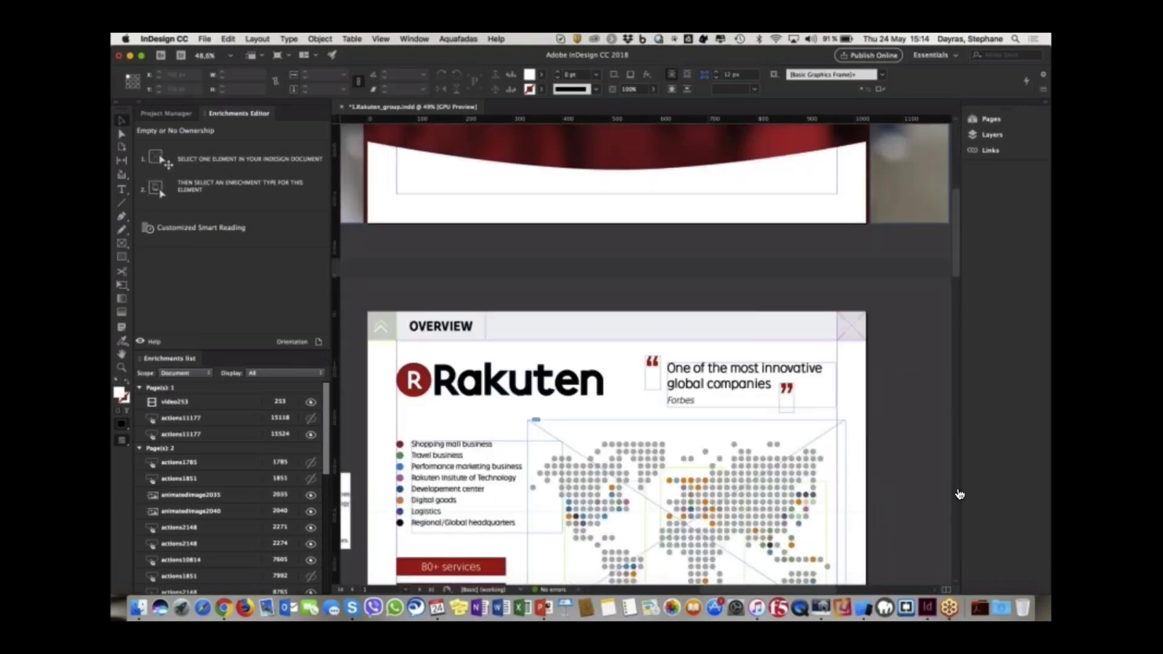
scroll(959, 494, down, 3)
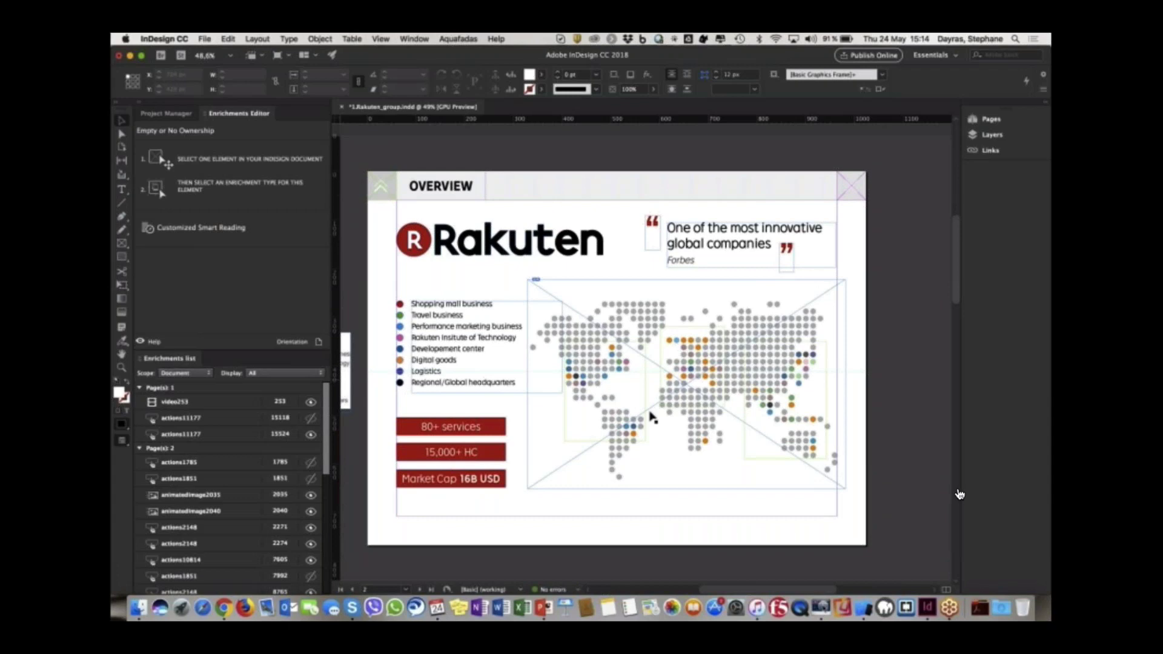
scroll(959, 494, down, 12)
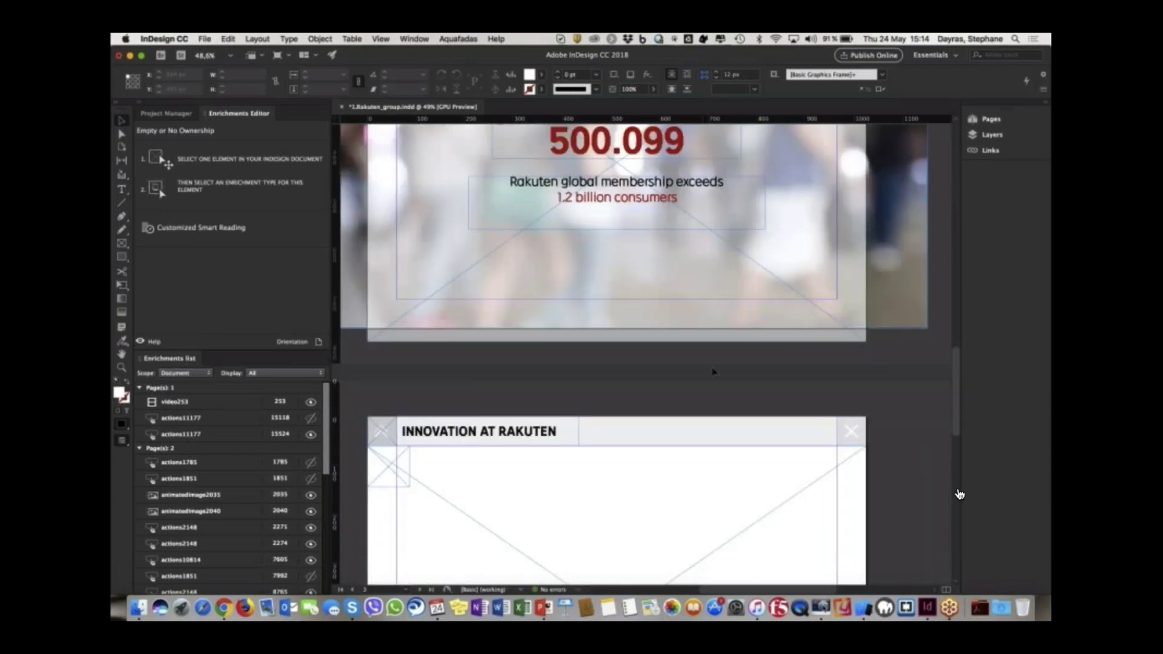
scroll(714, 371, down, 3)
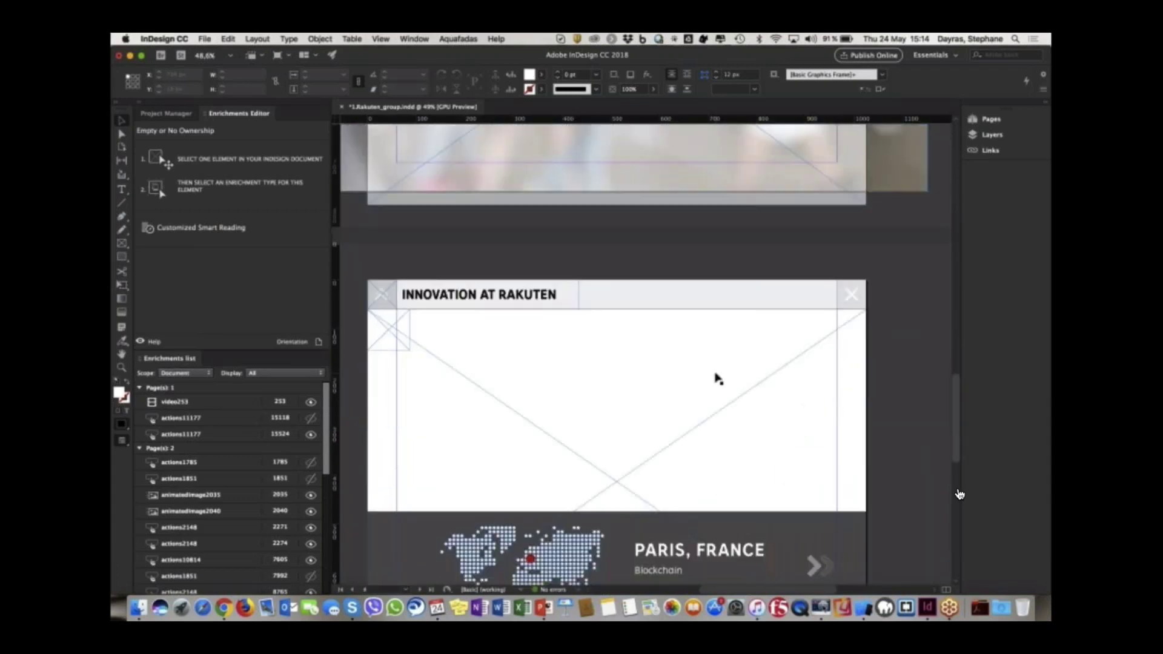
click(615, 345)
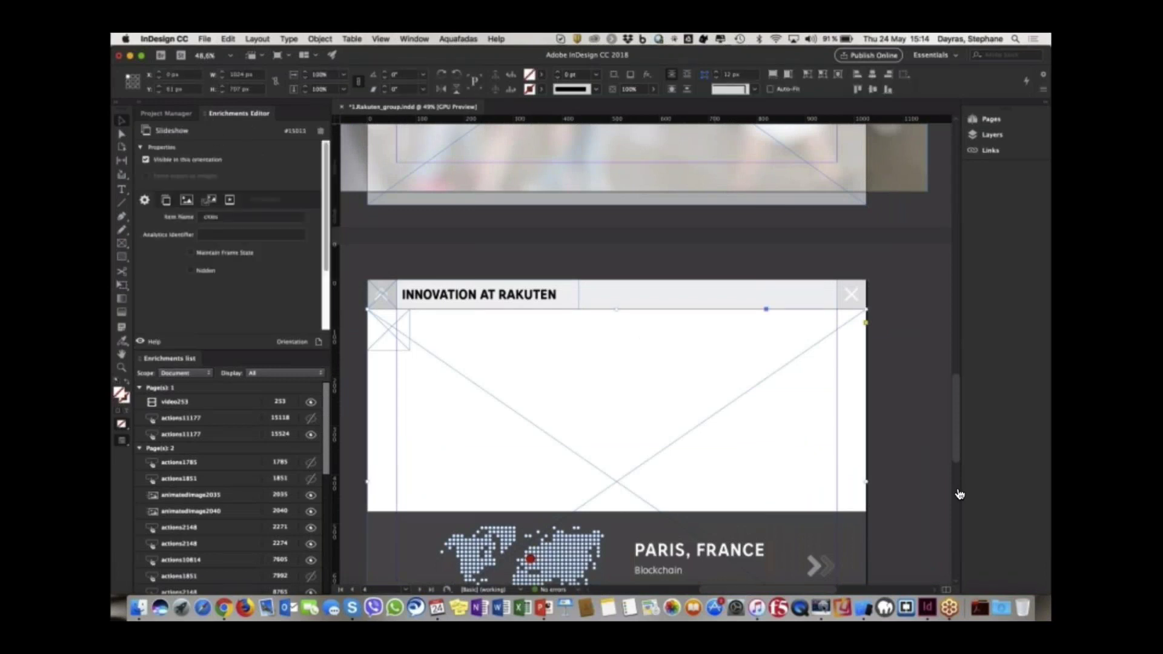
click(187, 200)
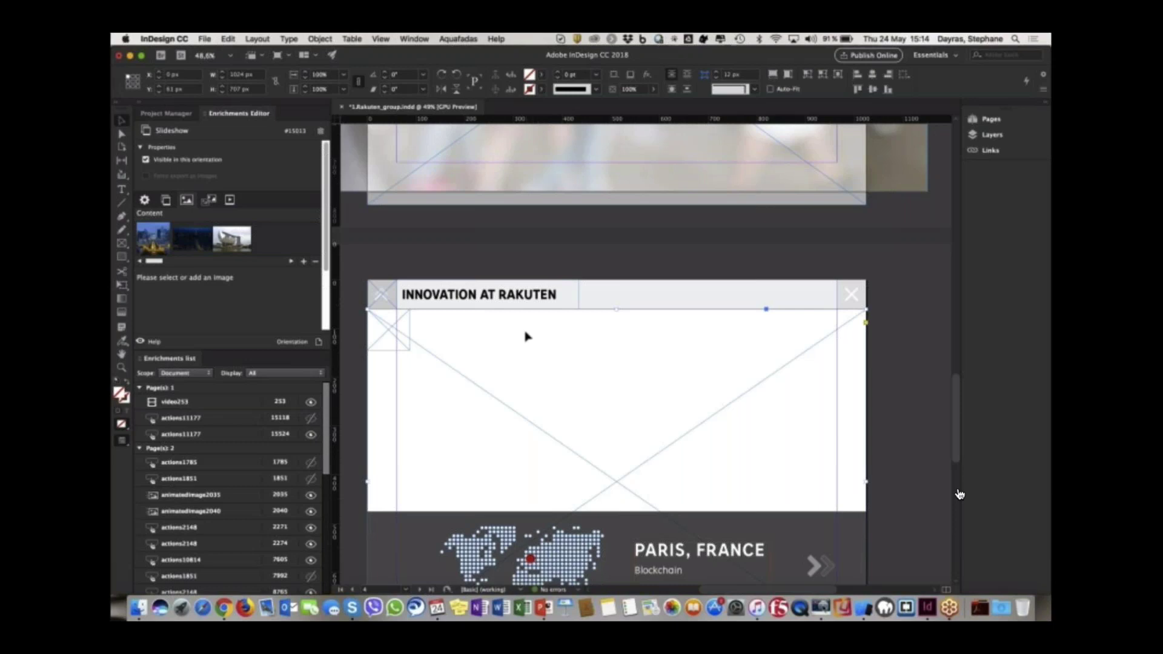
scroll(522, 325, down, 3)
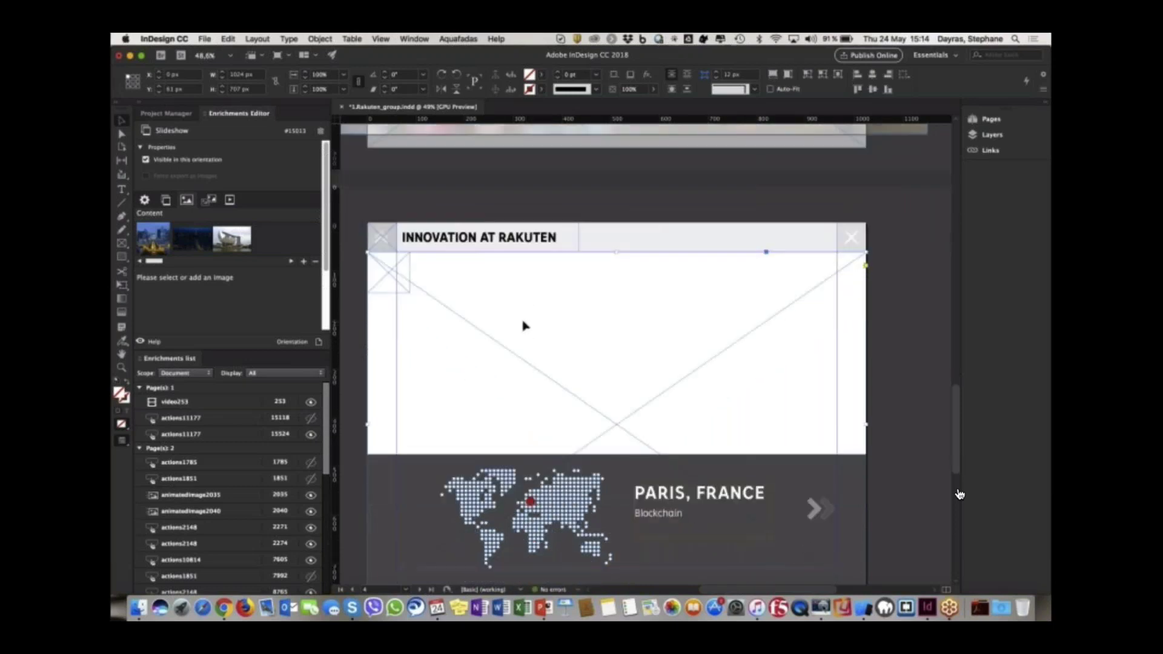
scroll(525, 326, down, 3)
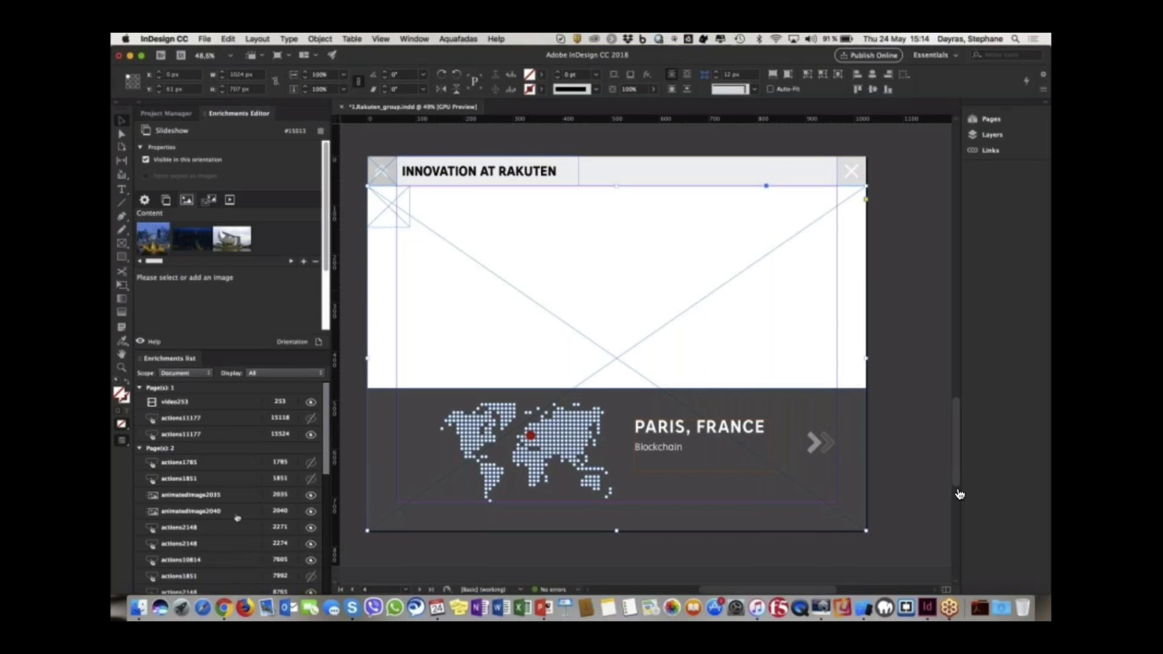
Locate the page 3 background video in the document by selecting its entry in the Enrichments list.
scroll(233, 518, down, 5)
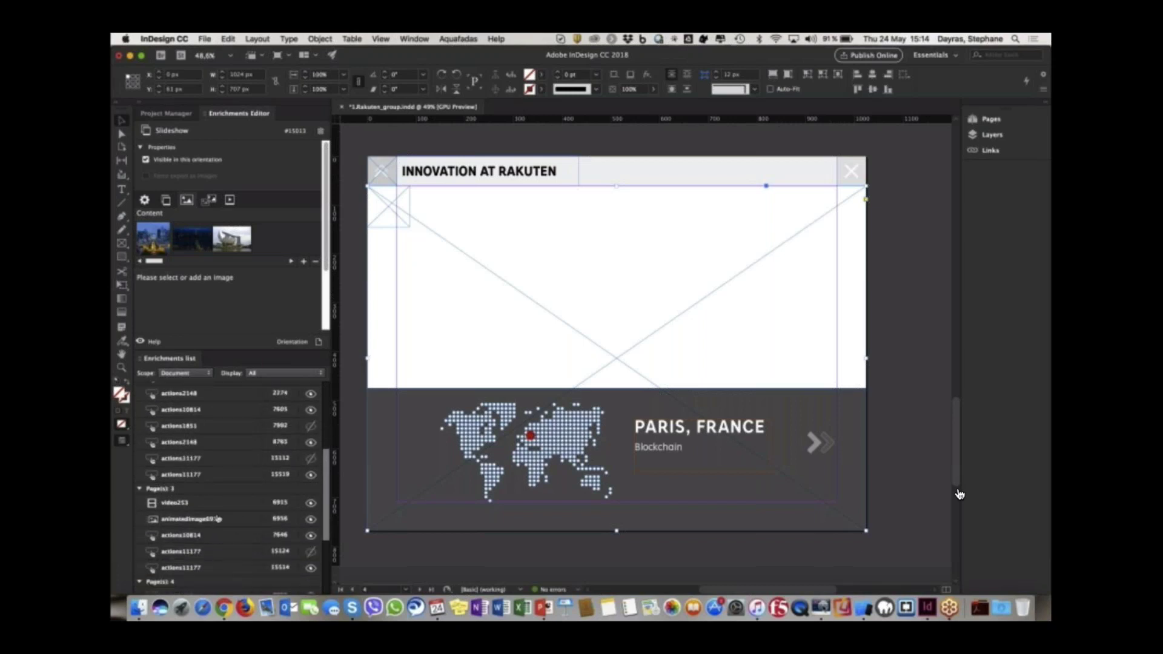
scroll(206, 522, down, 2)
click(174, 463)
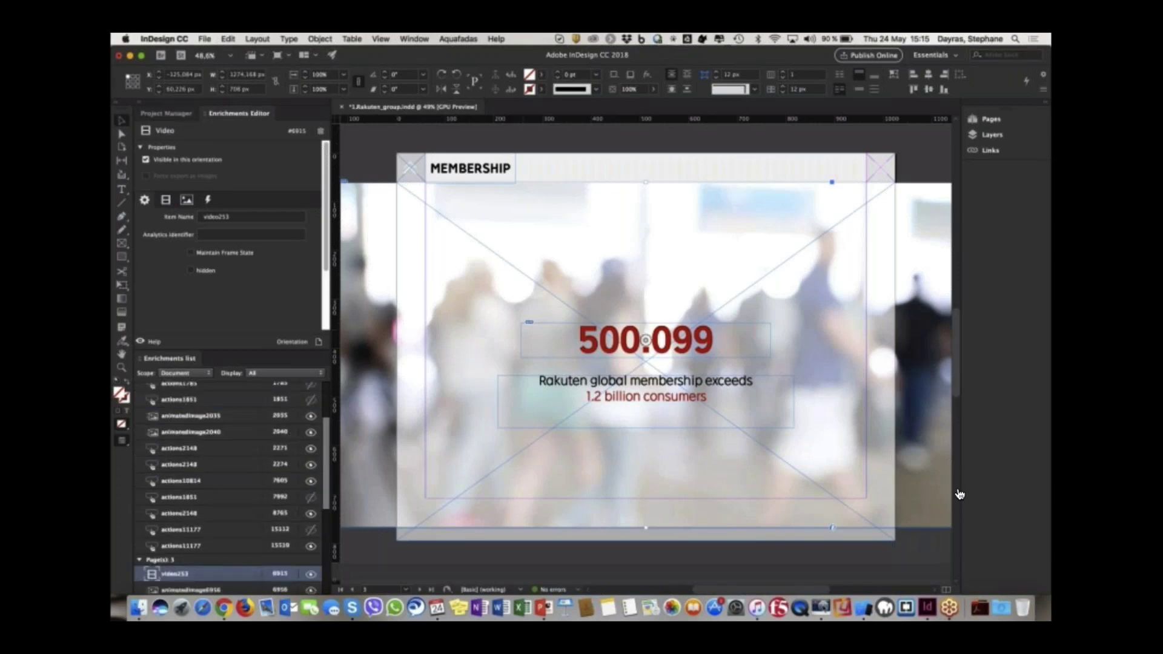
Return to the Innovation at Rakuten page and select its slideshow frame to show its enrichment properties.
scroll(959, 495, down, 10)
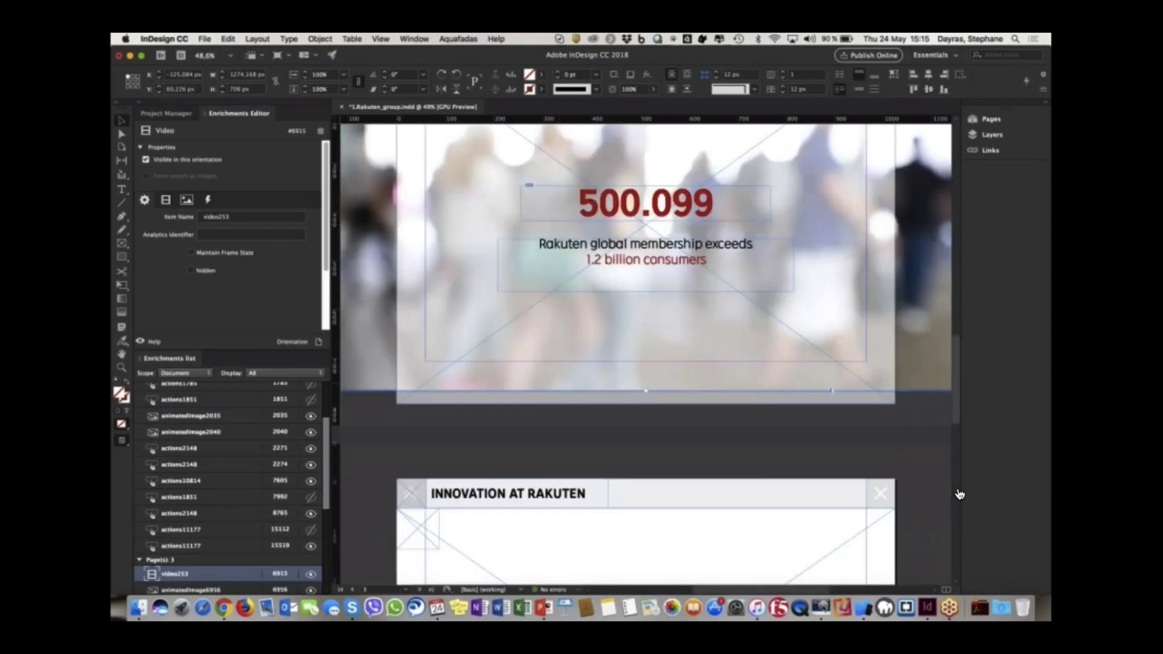
scroll(580, 392, down, 5)
click(630, 306)
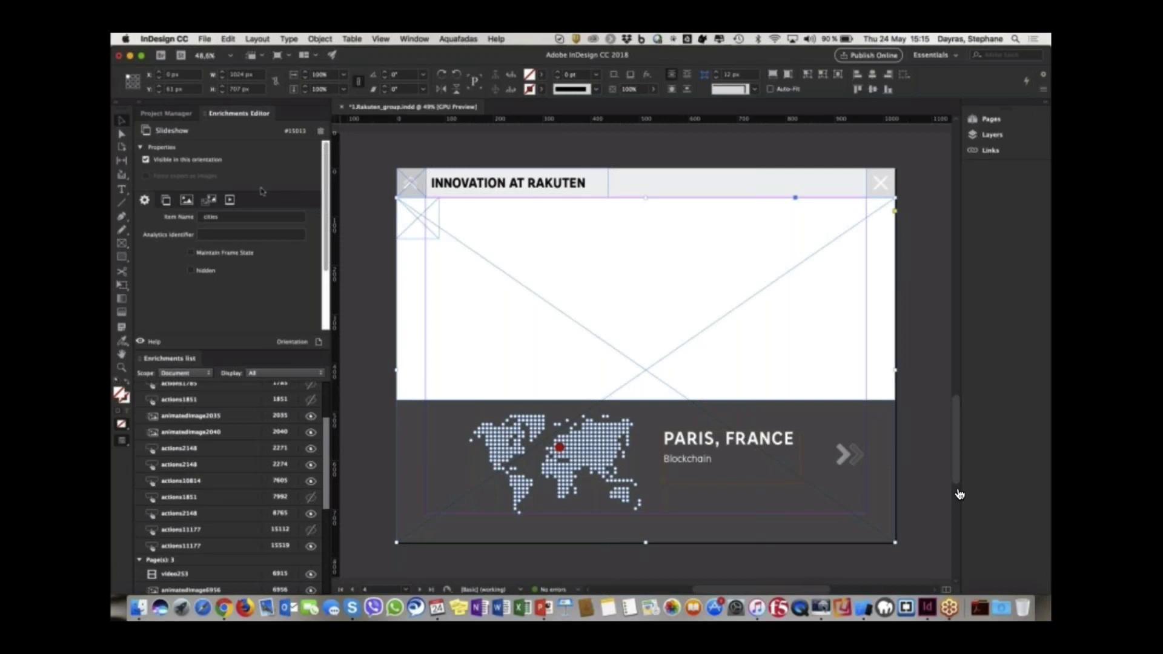
Start a new project in Project Manager with type AVE Mag and orientation Both.
click(177, 114)
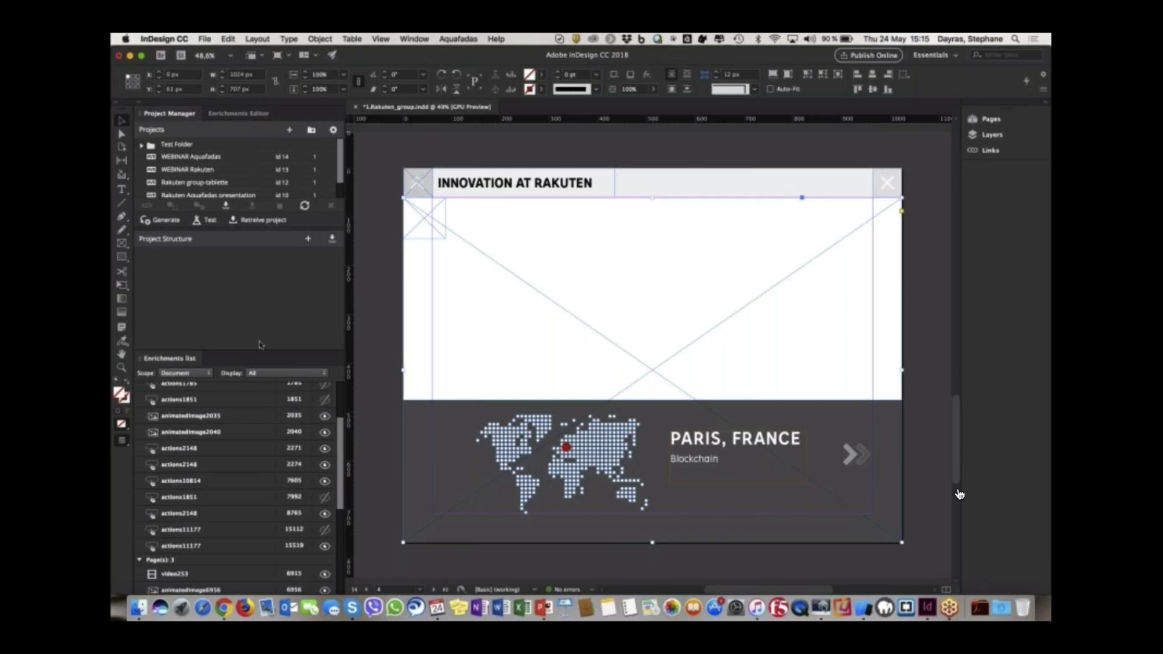
click(289, 131)
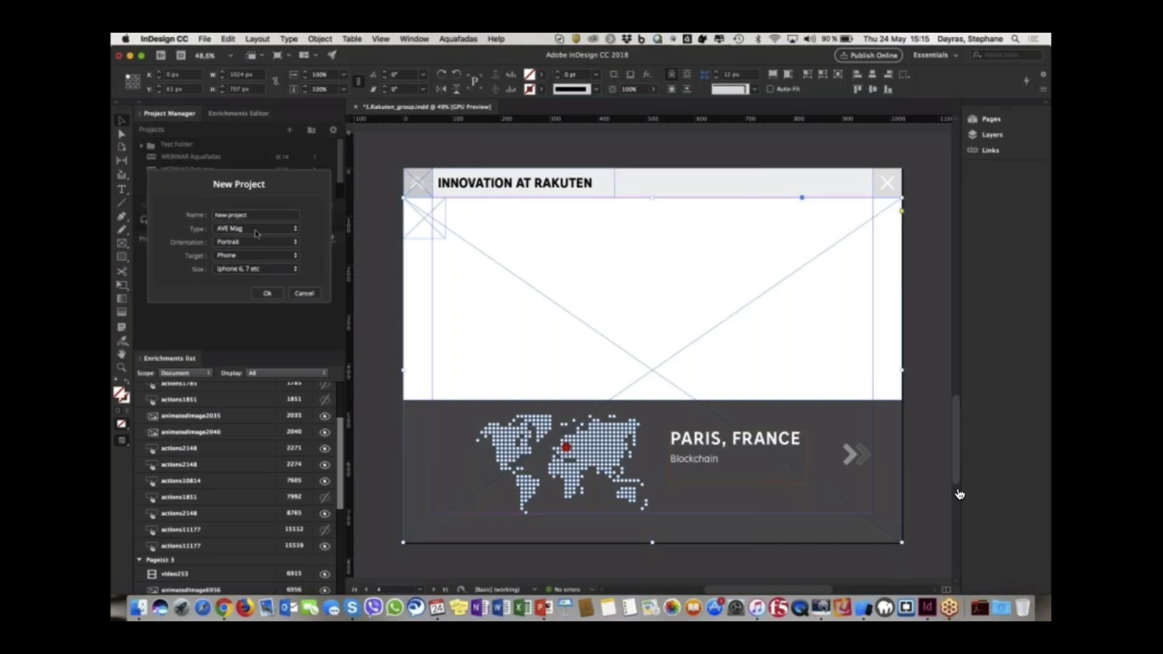
click(256, 233)
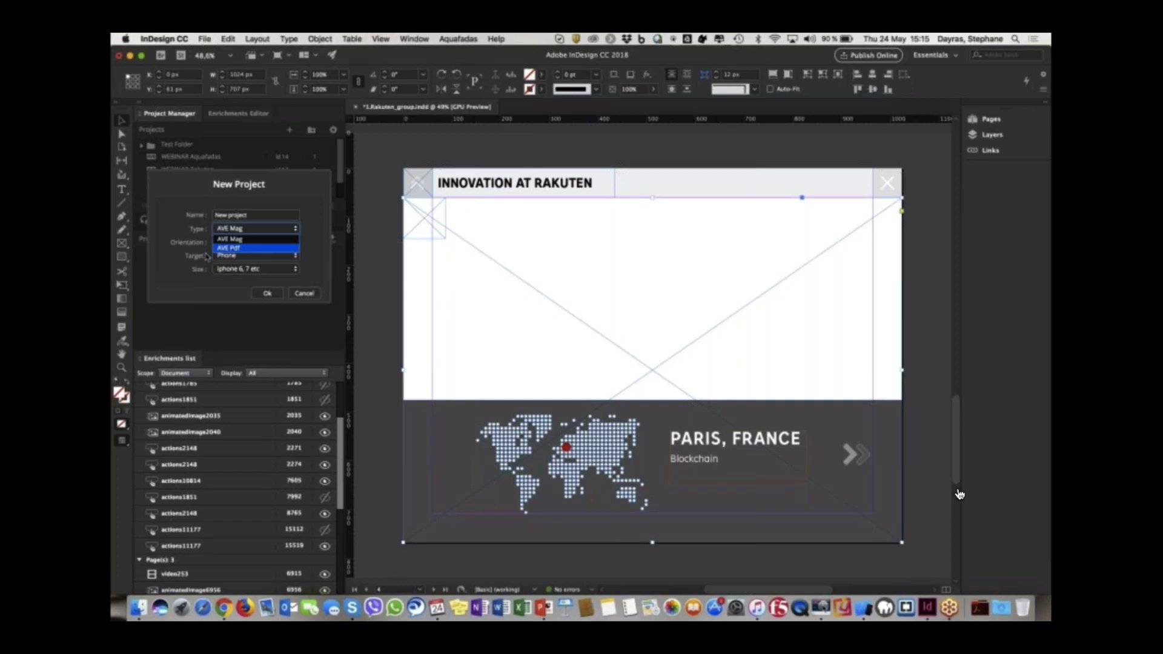
click(233, 239)
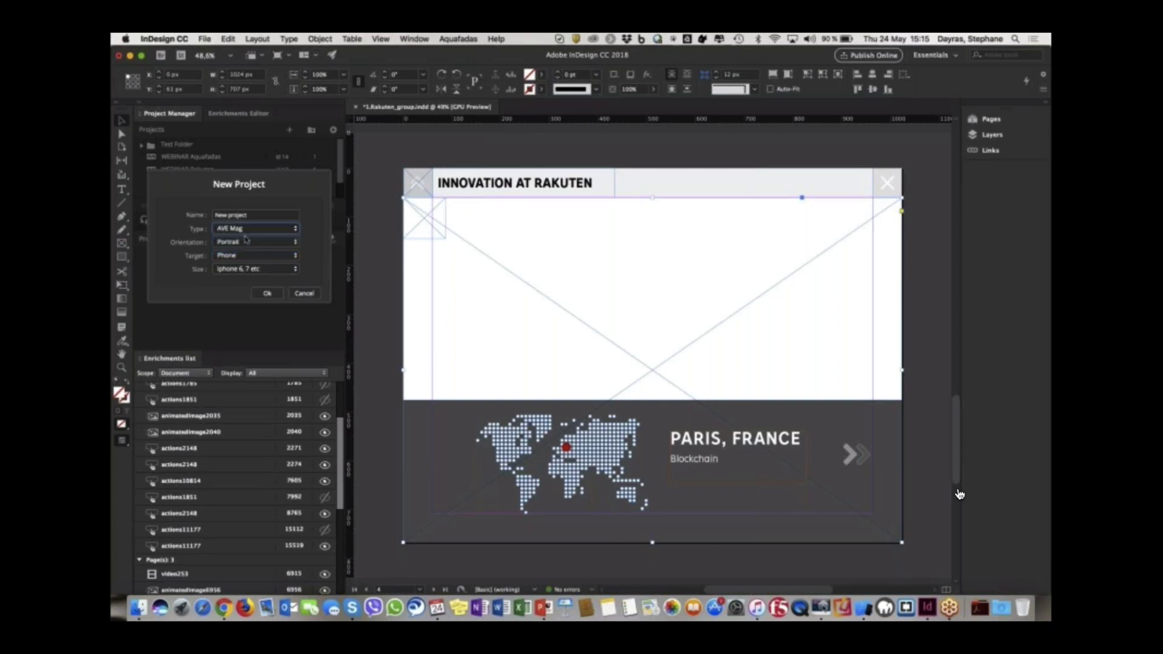
click(273, 245)
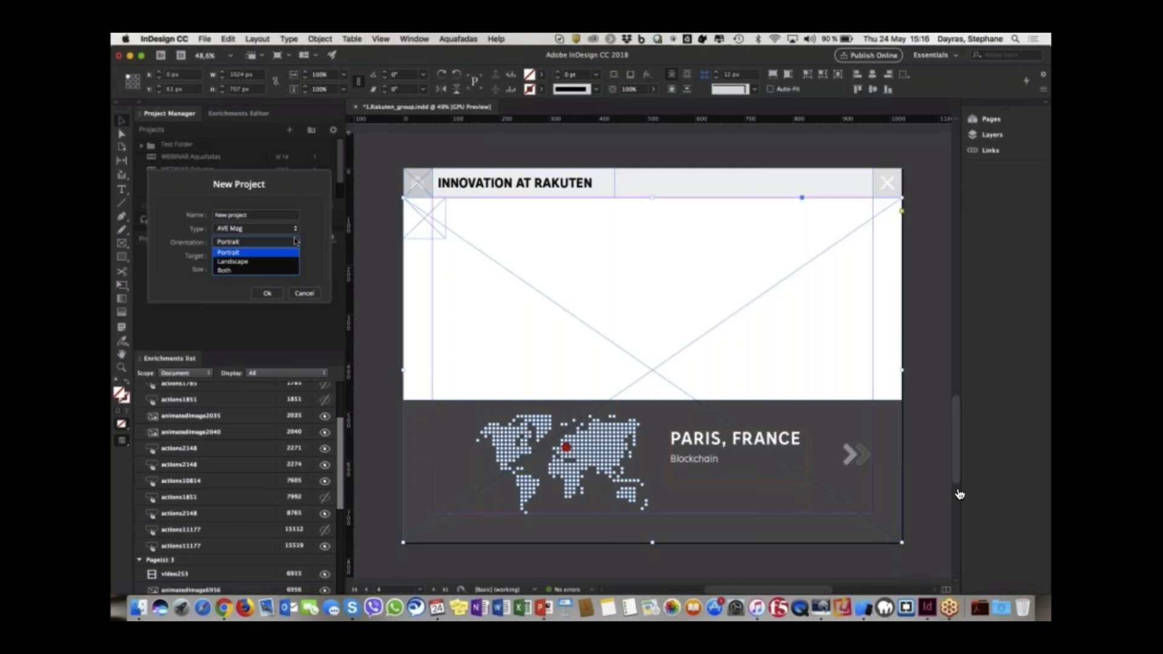
click(235, 276)
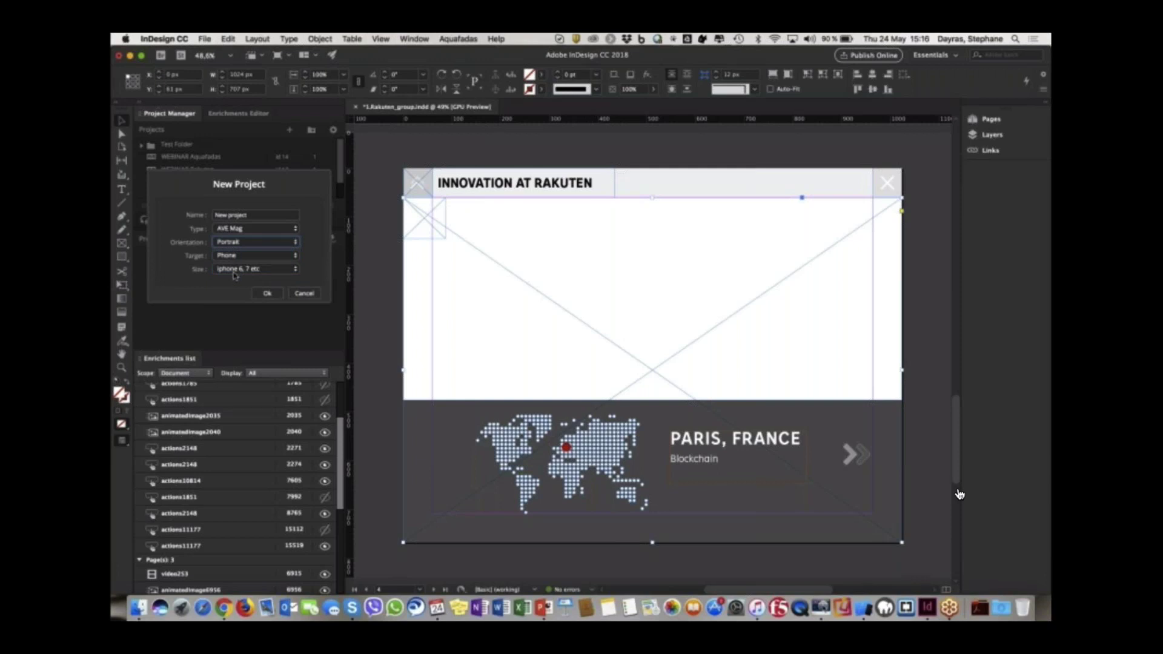
Try the Tablet target for the new project, view the available size options, and cancel the project.
click(234, 257)
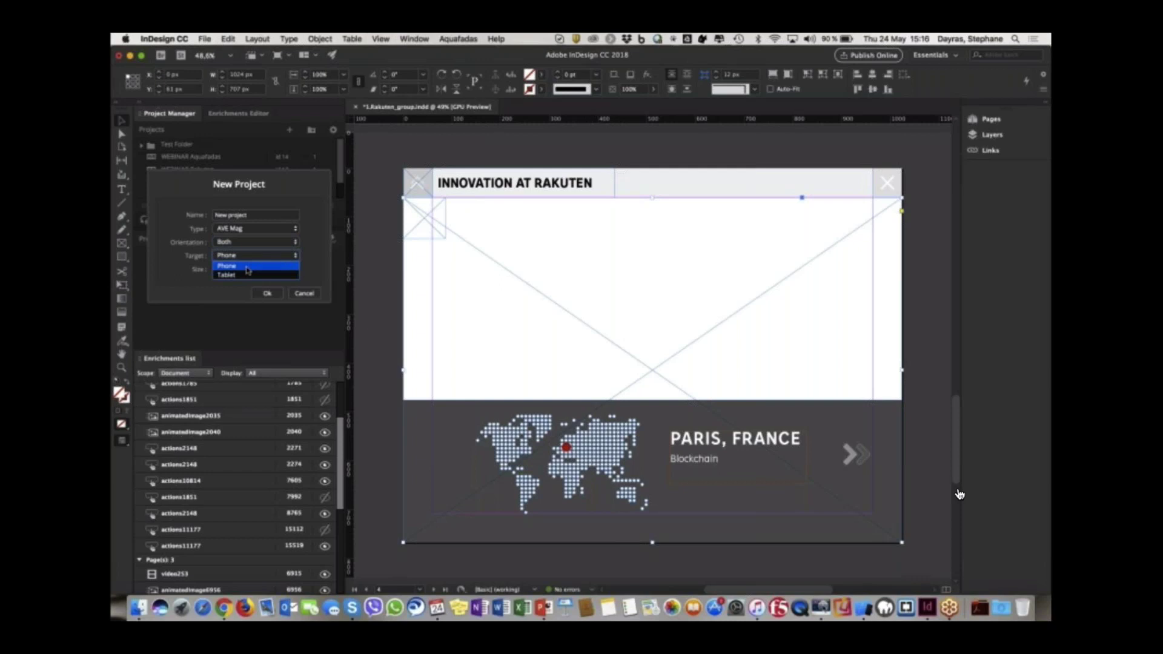
click(244, 274)
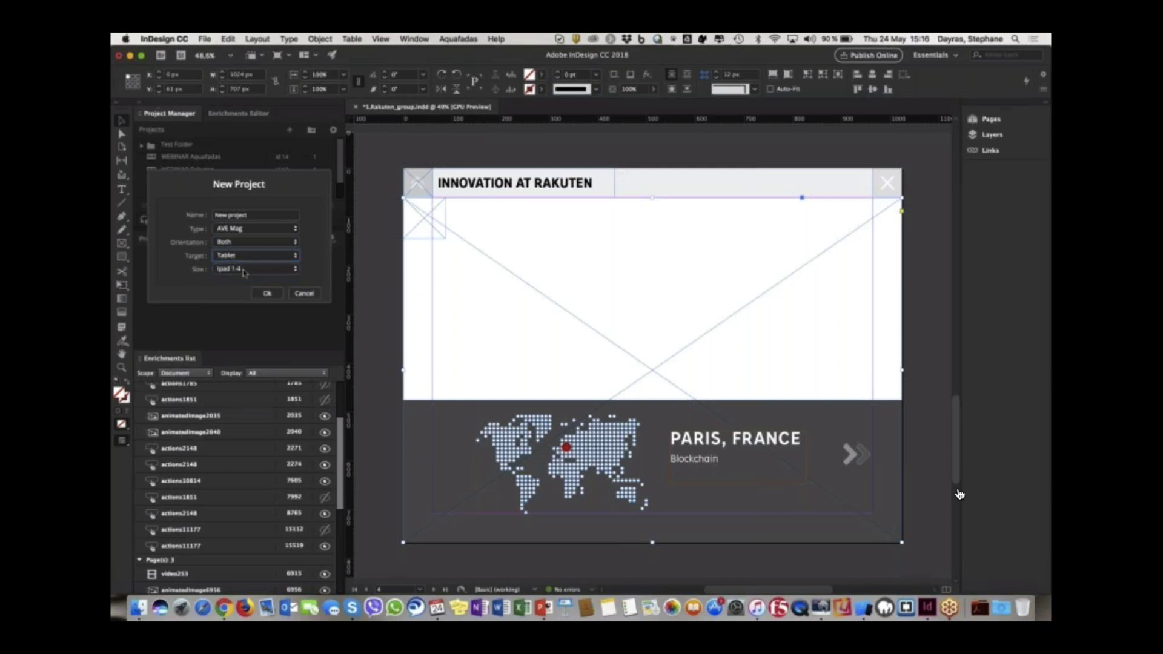
click(244, 270)
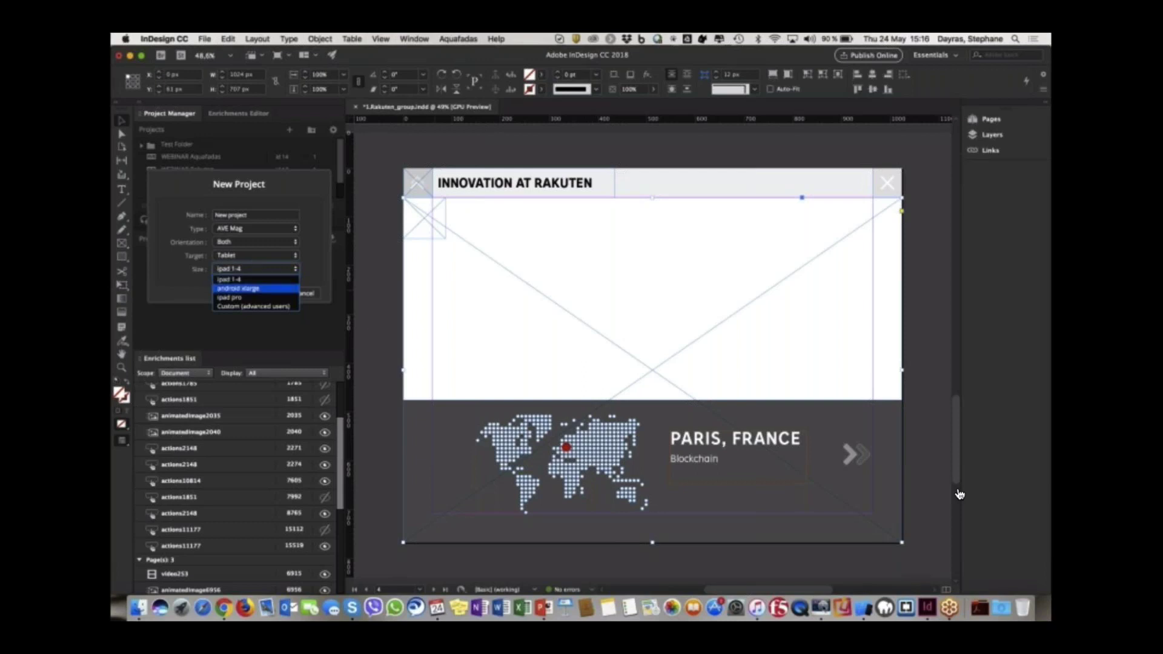
click(308, 320)
click(304, 293)
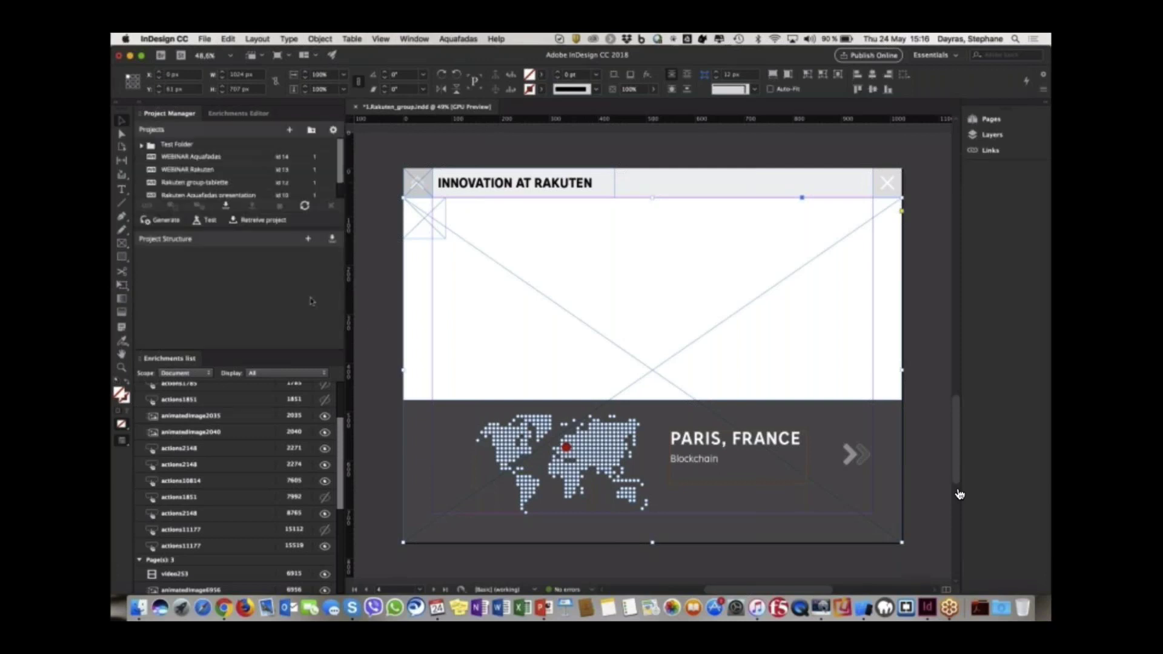
Expand Test Folder in the project list, select the Demo RC project, and open its article document.
click(150, 149)
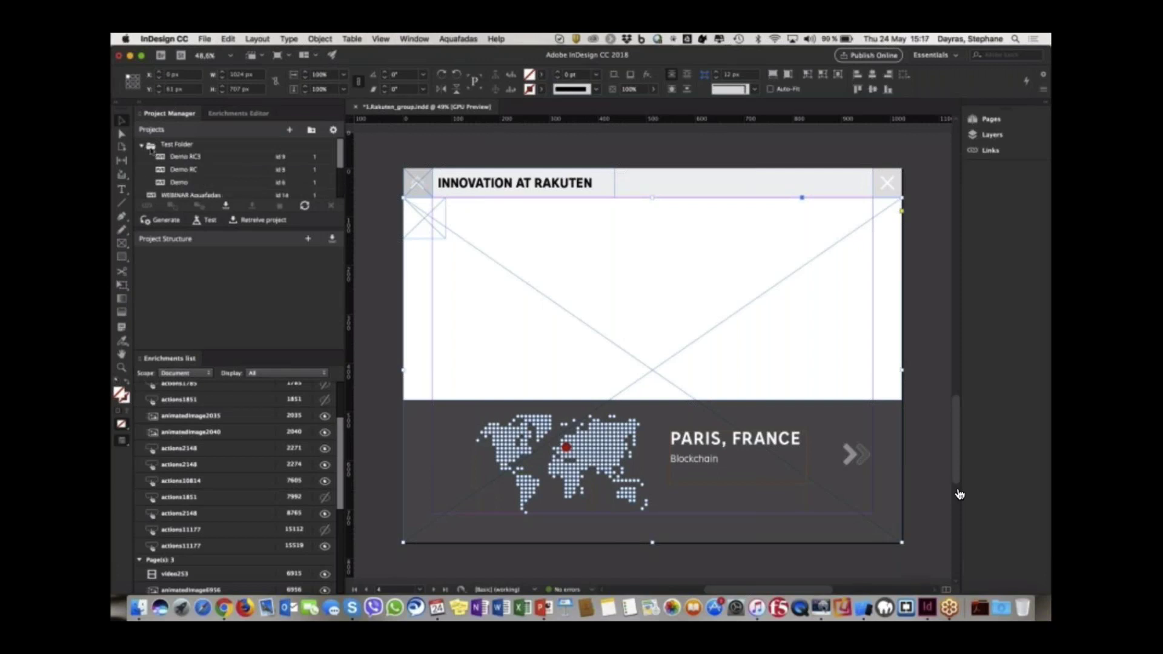
click(150, 149)
click(150, 148)
click(150, 149)
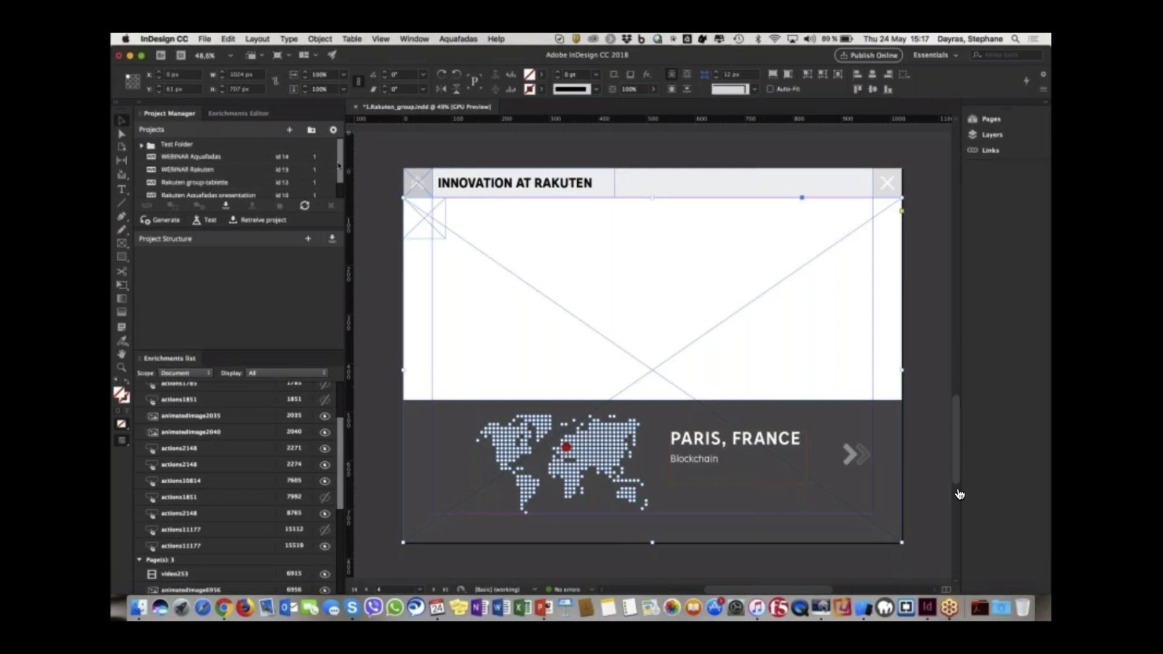
click(140, 147)
click(176, 169)
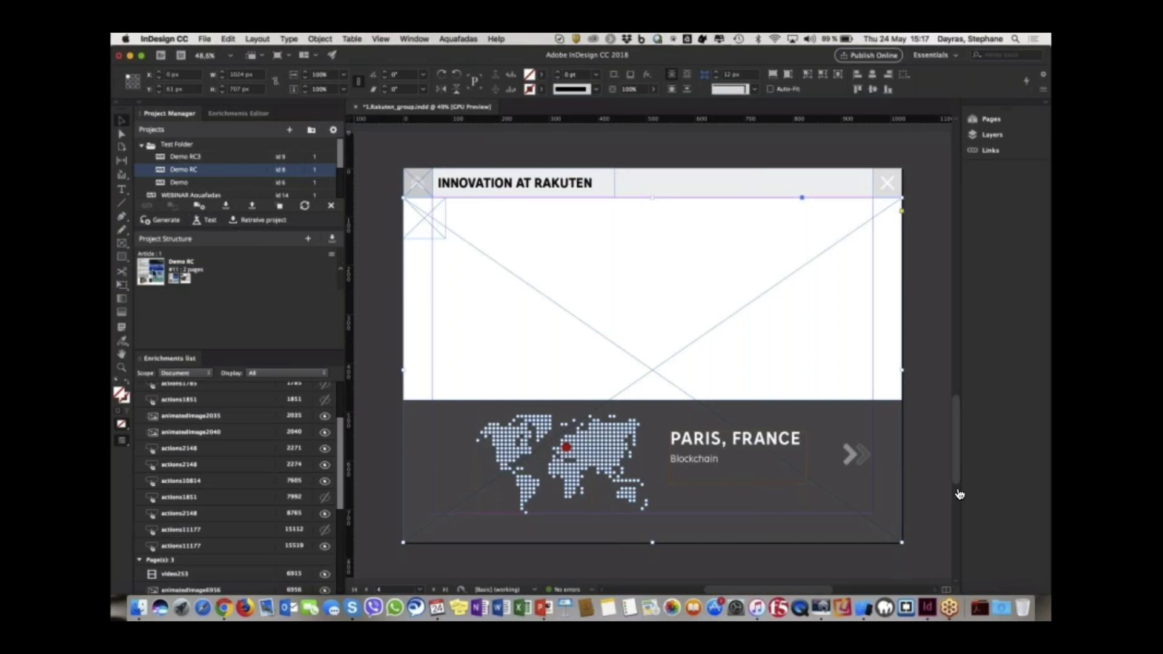
double_click(155, 274)
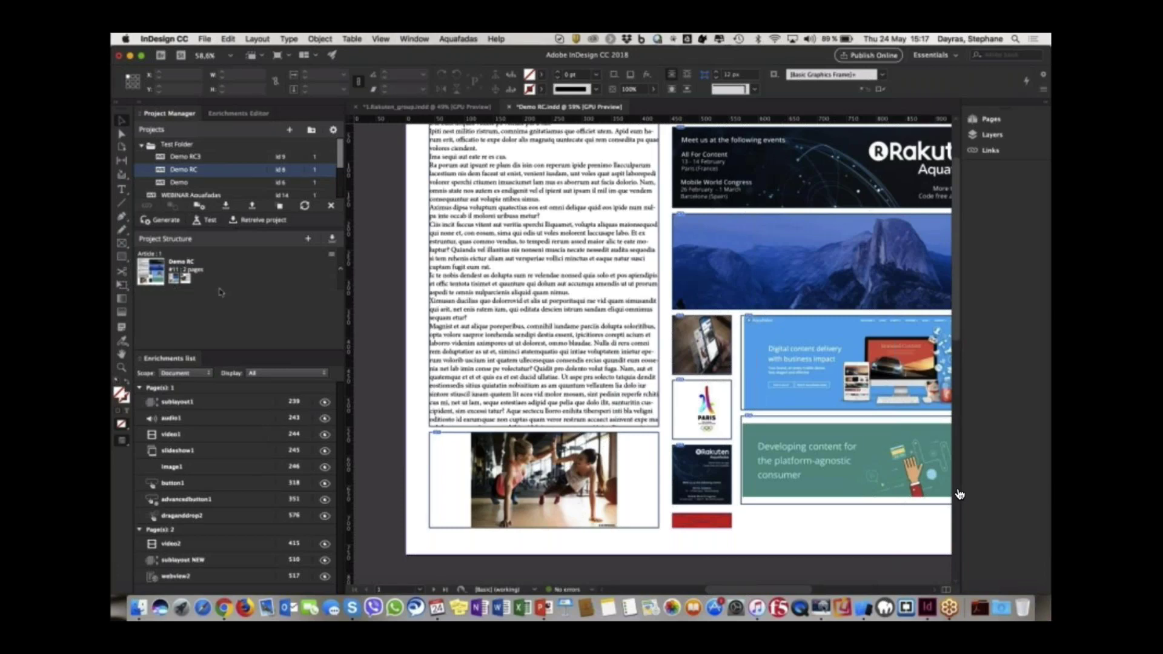
View the Demo RC page, return to the Rakuten group document, and collapse Test Folder in the project list.
scroll(769, 296, up, 1)
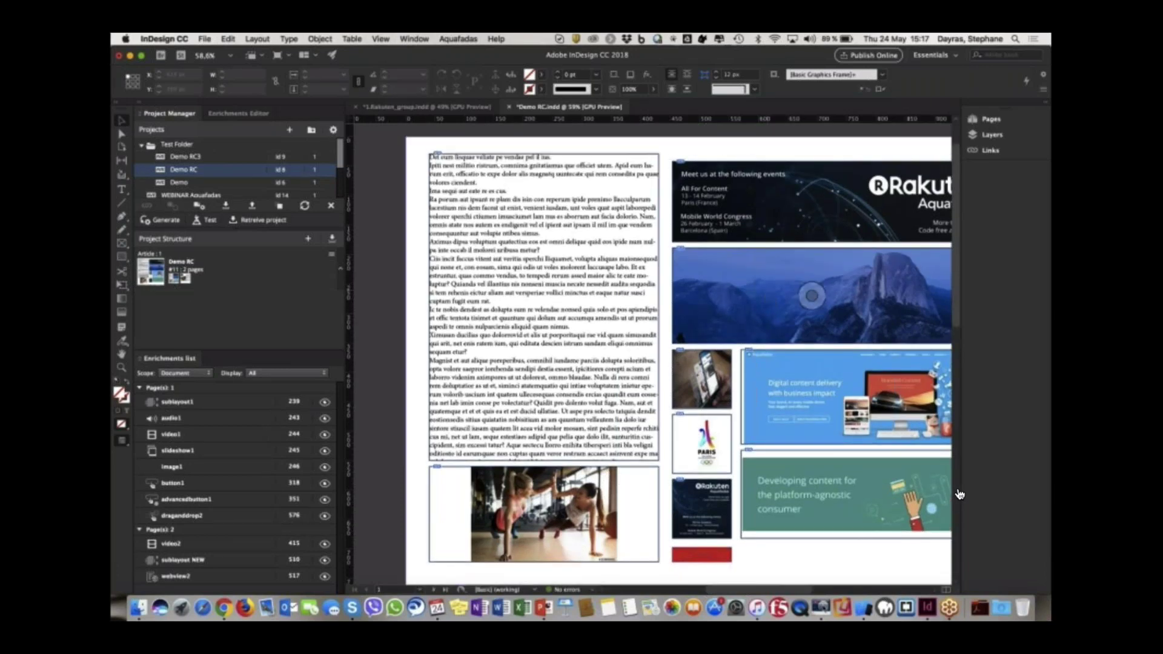
click(543, 307)
click(429, 107)
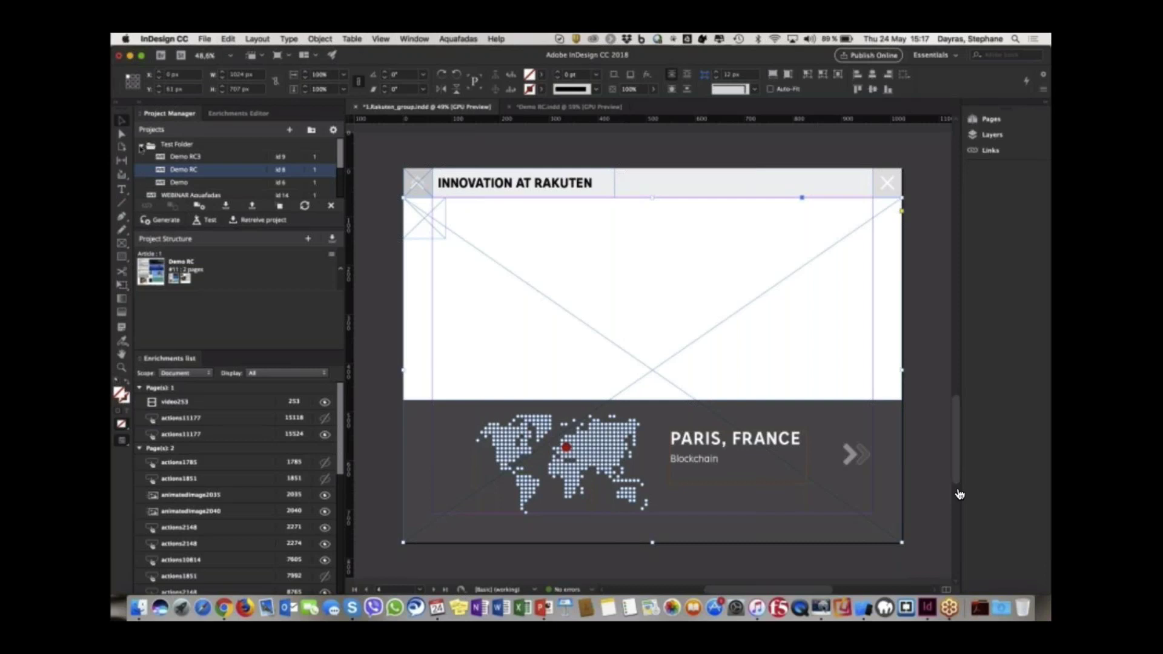
click(141, 146)
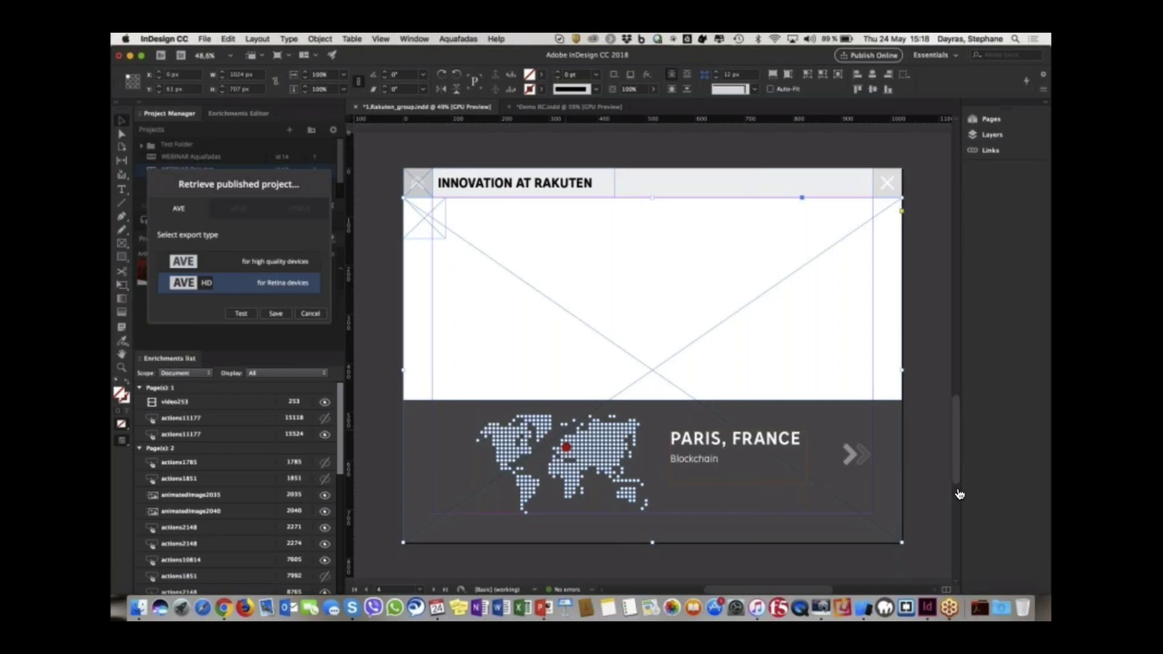
Switch to the iPad Simulator, open the Aquafadas Viewer, check its file transfer settings, and return to InDesign.
click(862, 609)
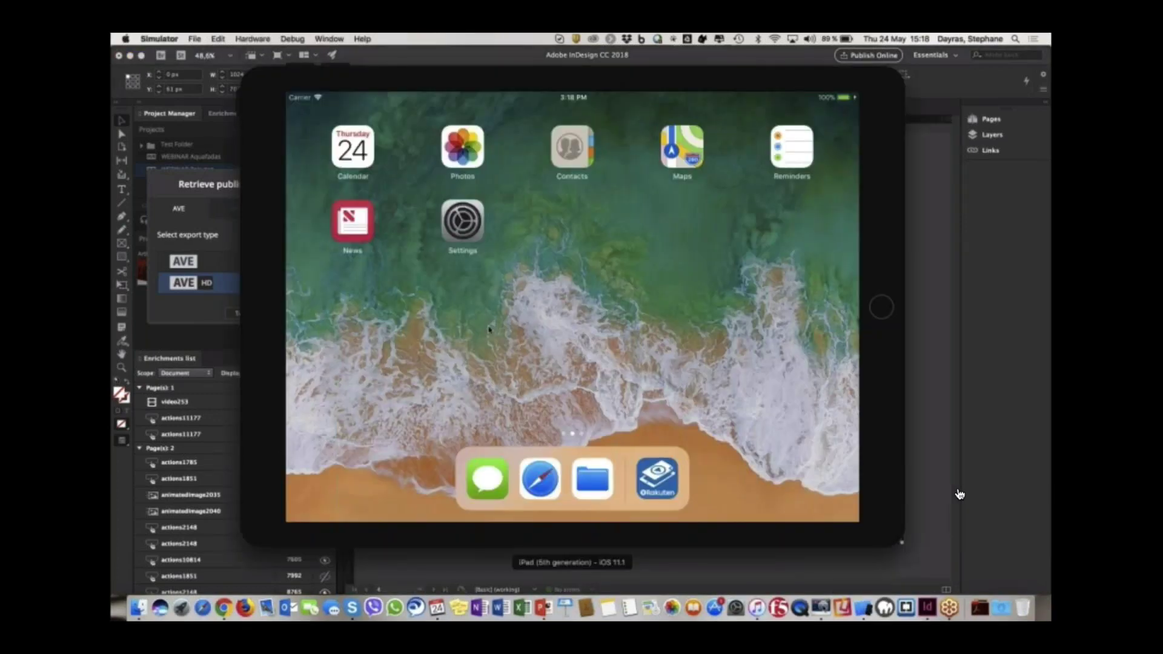
drag(489, 329, 391, 233)
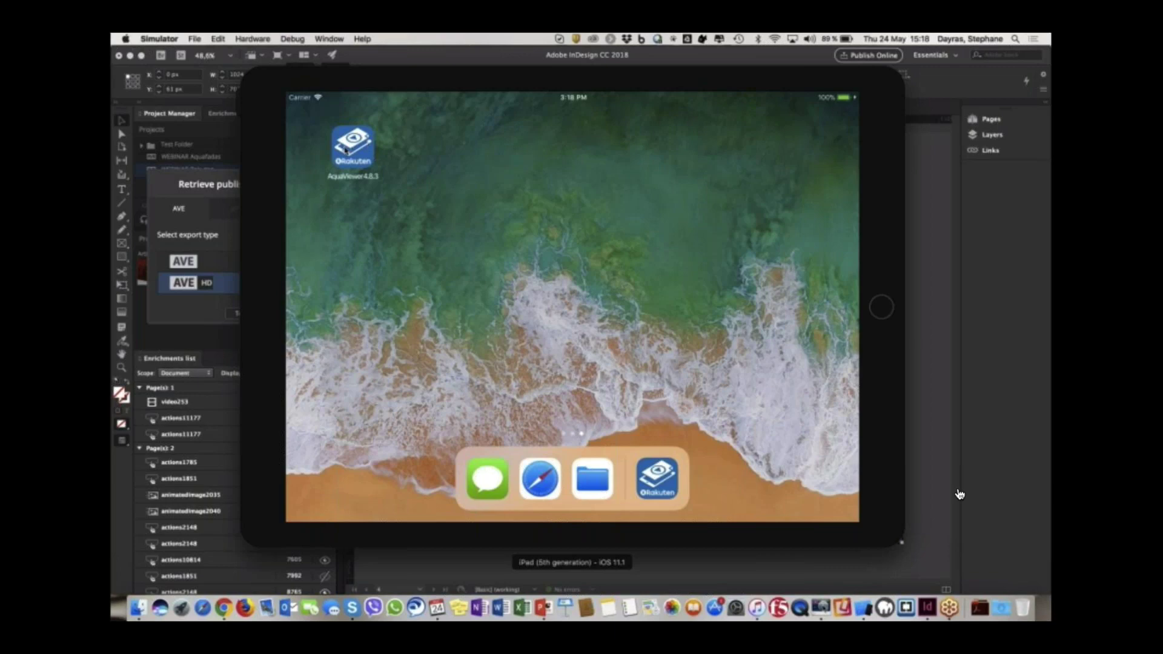
click(346, 149)
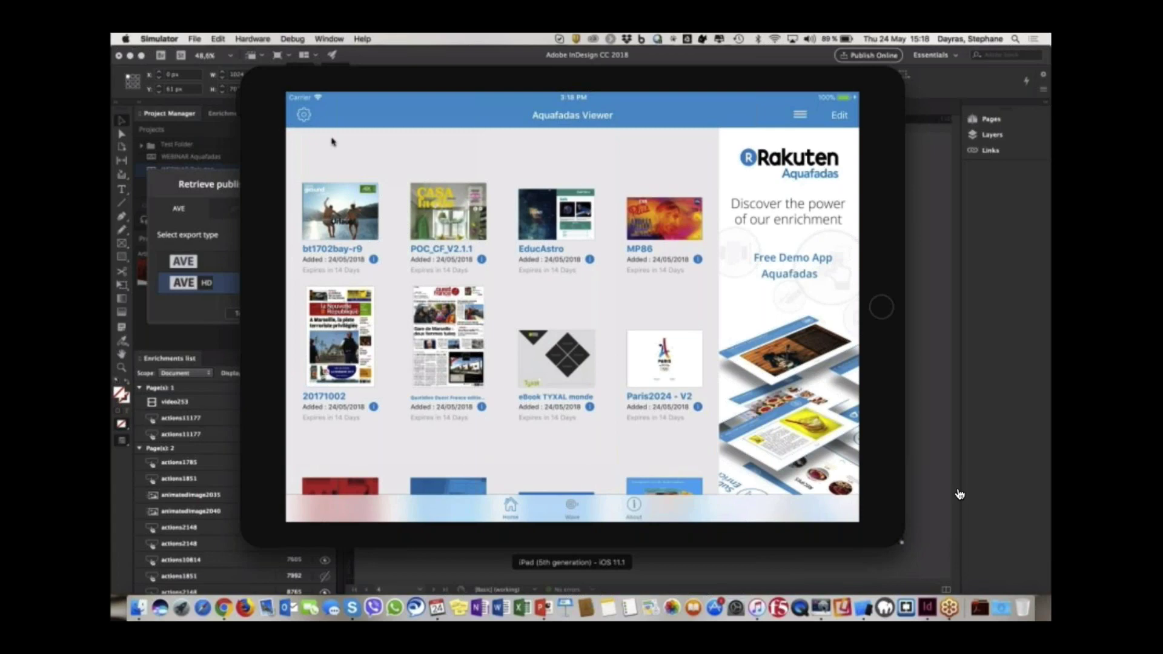
click(303, 114)
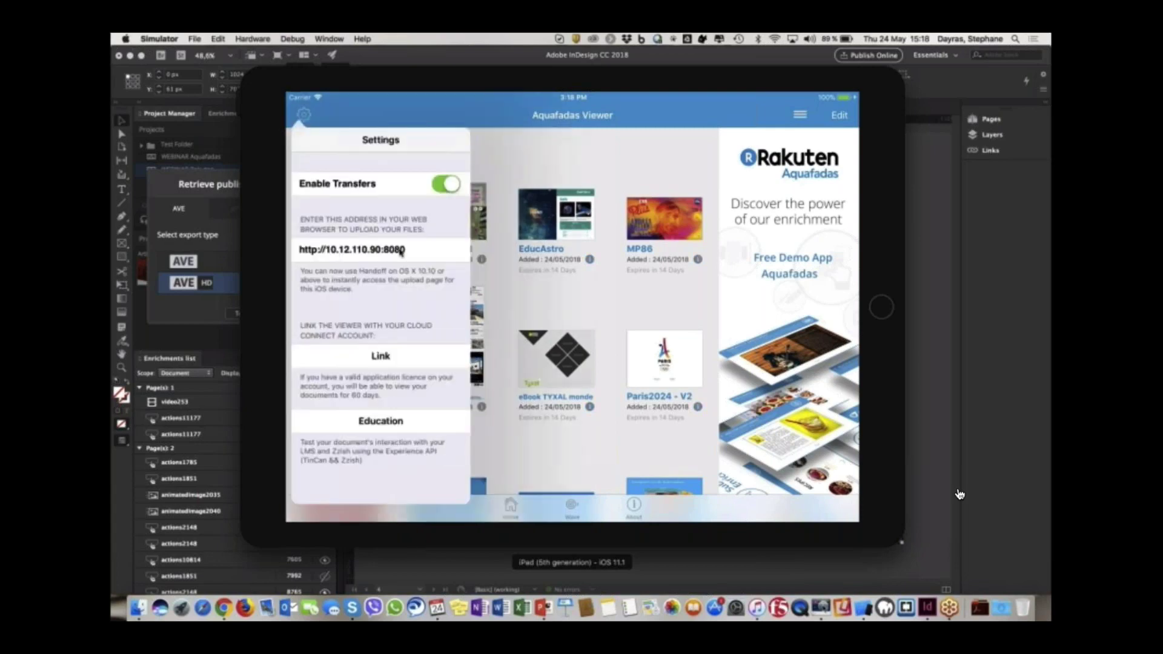
click(306, 117)
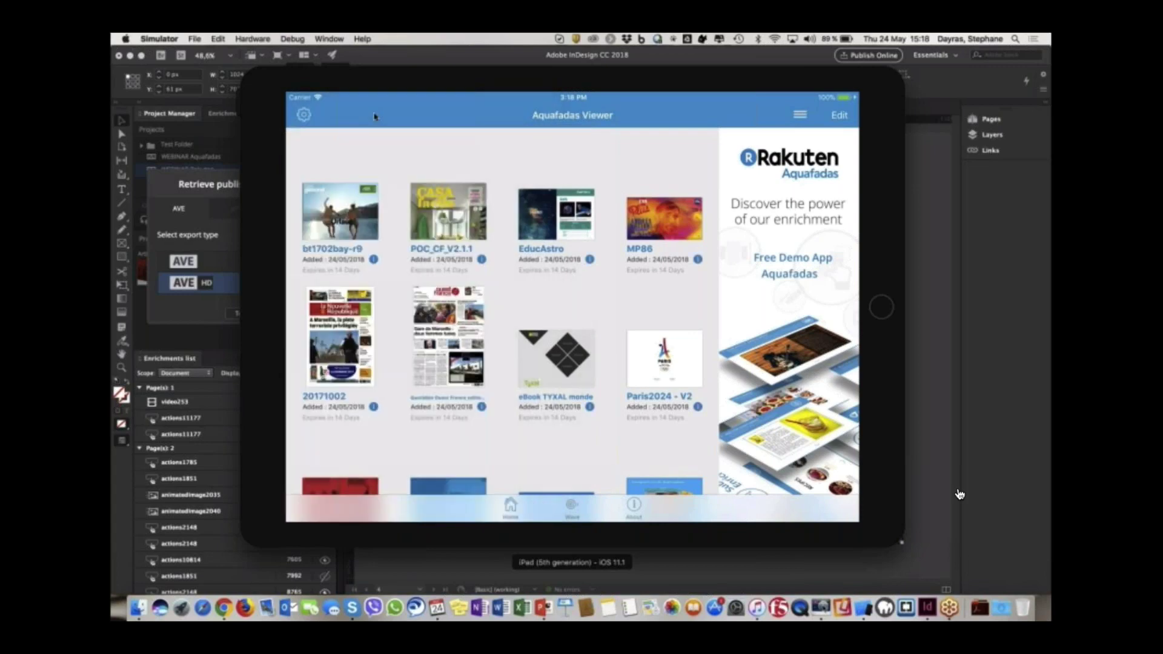
click(233, 261)
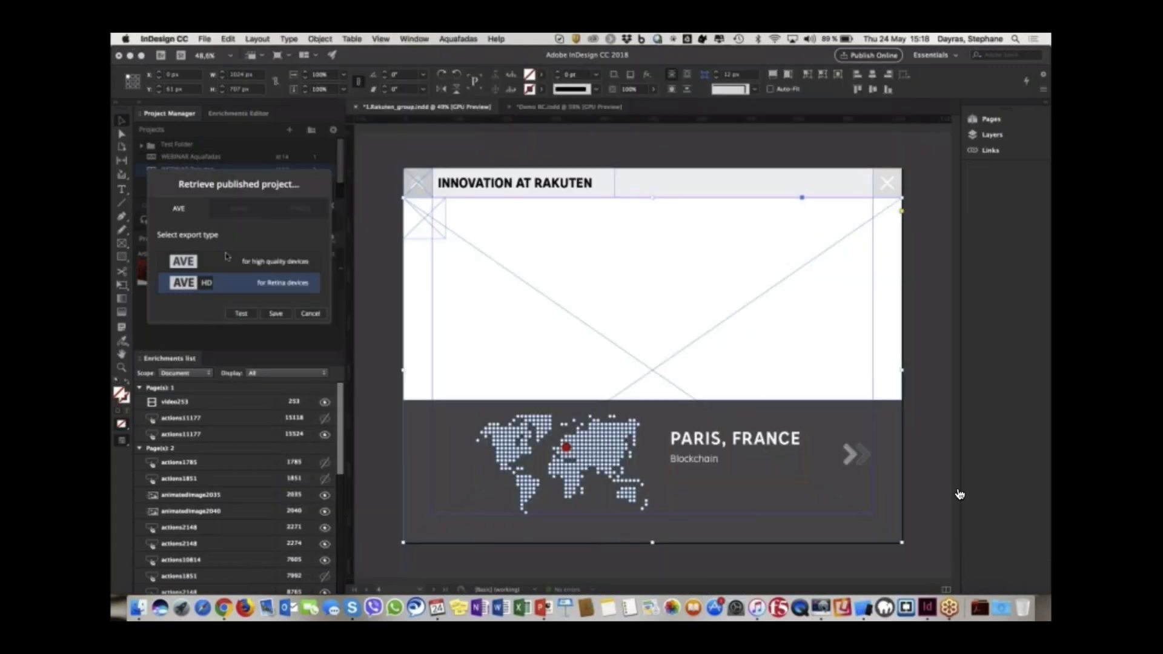
Send the published project to the device aq-mtplt051 for testing with the AVE HD export for Retina devices.
click(242, 318)
click(308, 335)
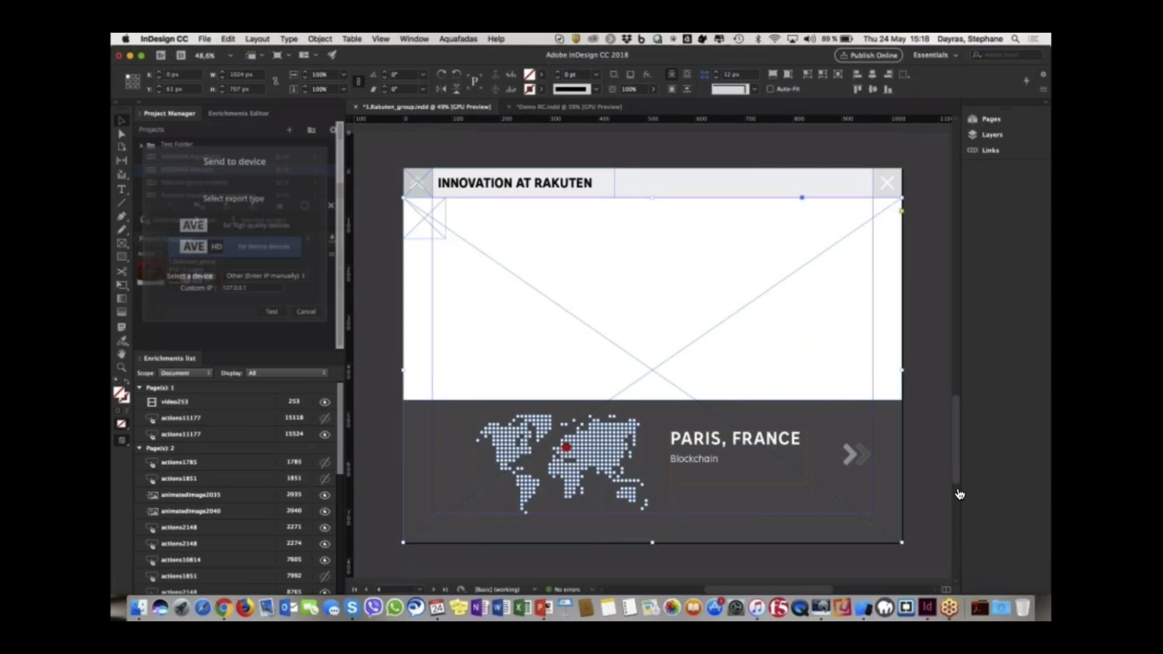
click(288, 299)
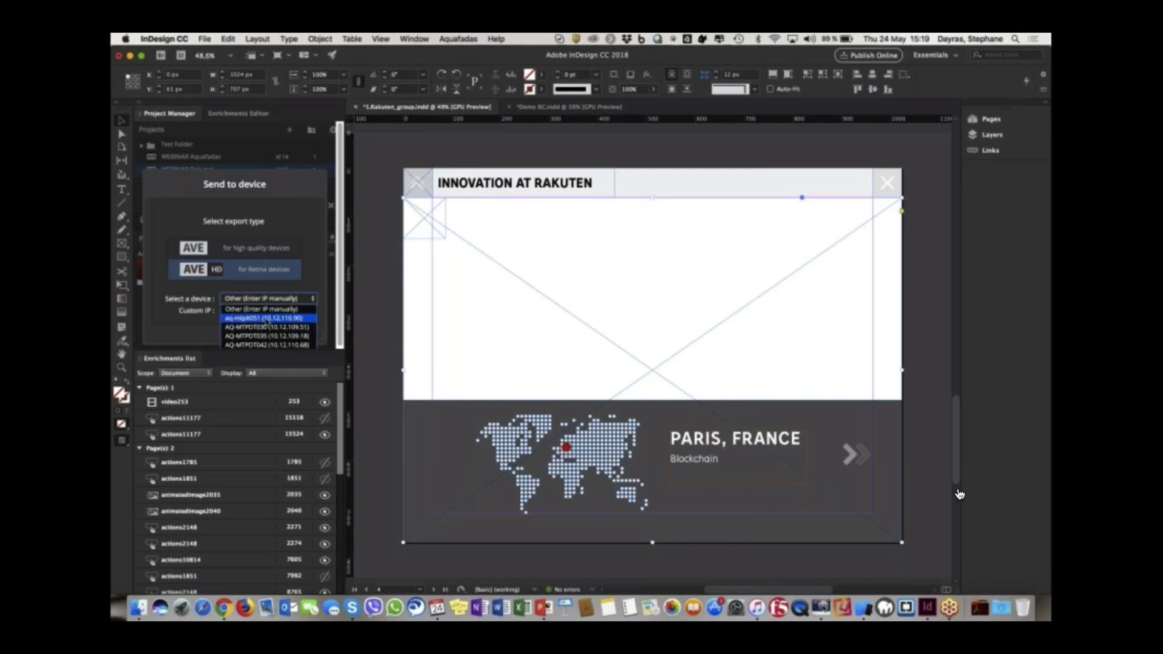
click(281, 318)
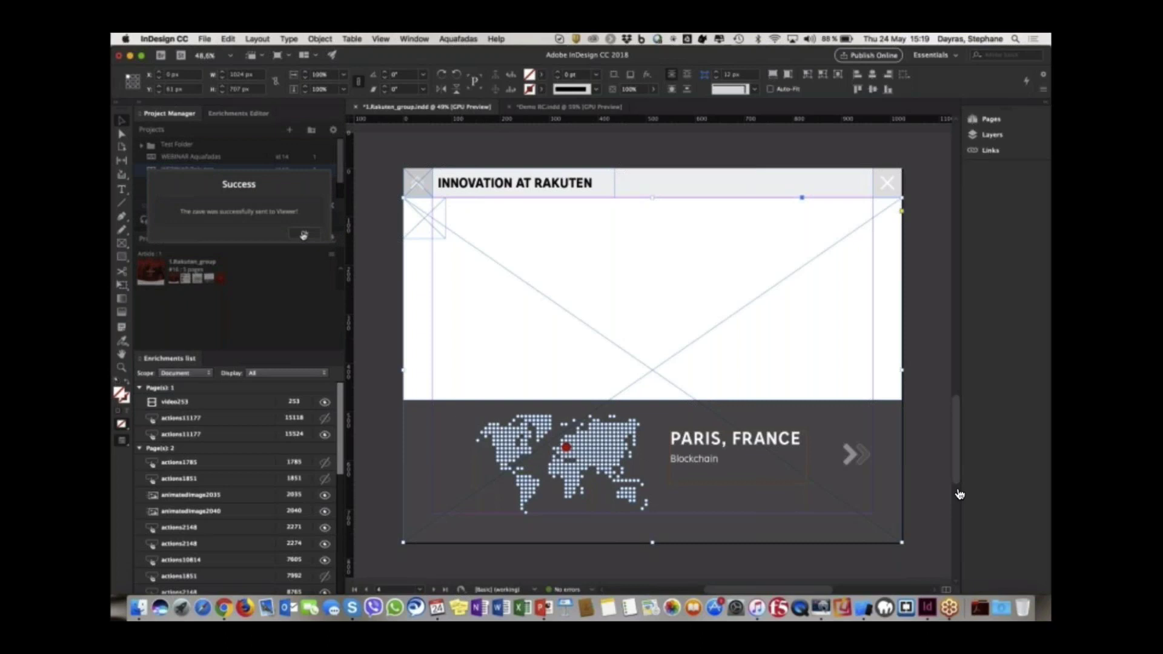
click(304, 235)
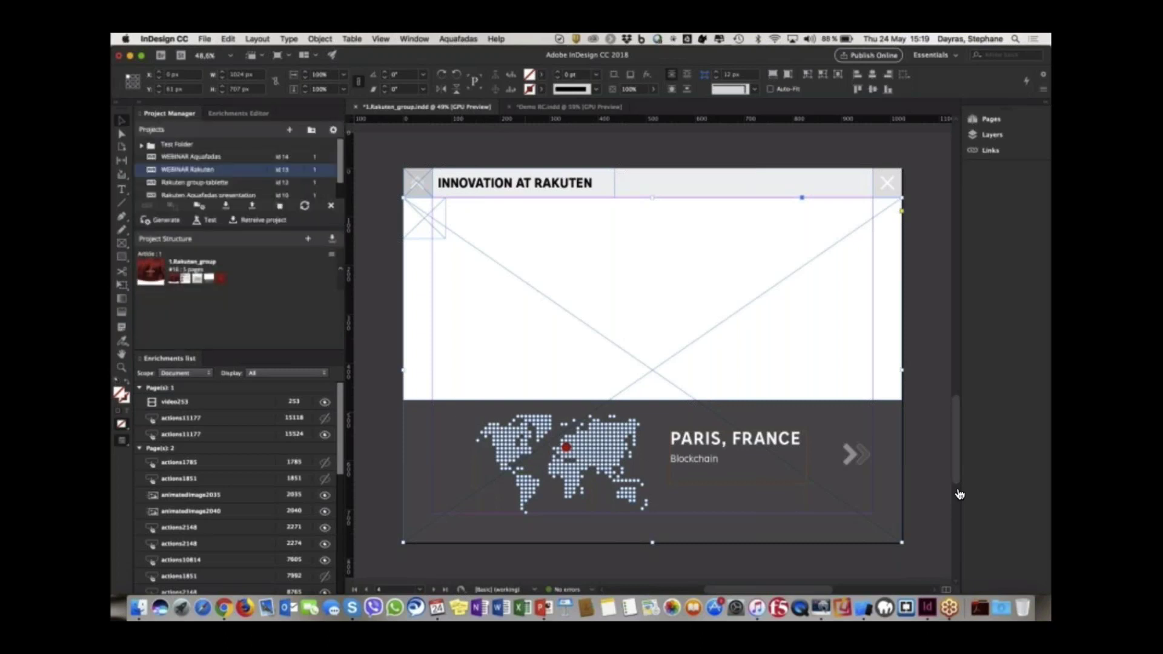
Switch to the iPad Simulator, open WEBINAR Rakuten in the Aquafadas Viewer, and return to InDesign.
click(864, 608)
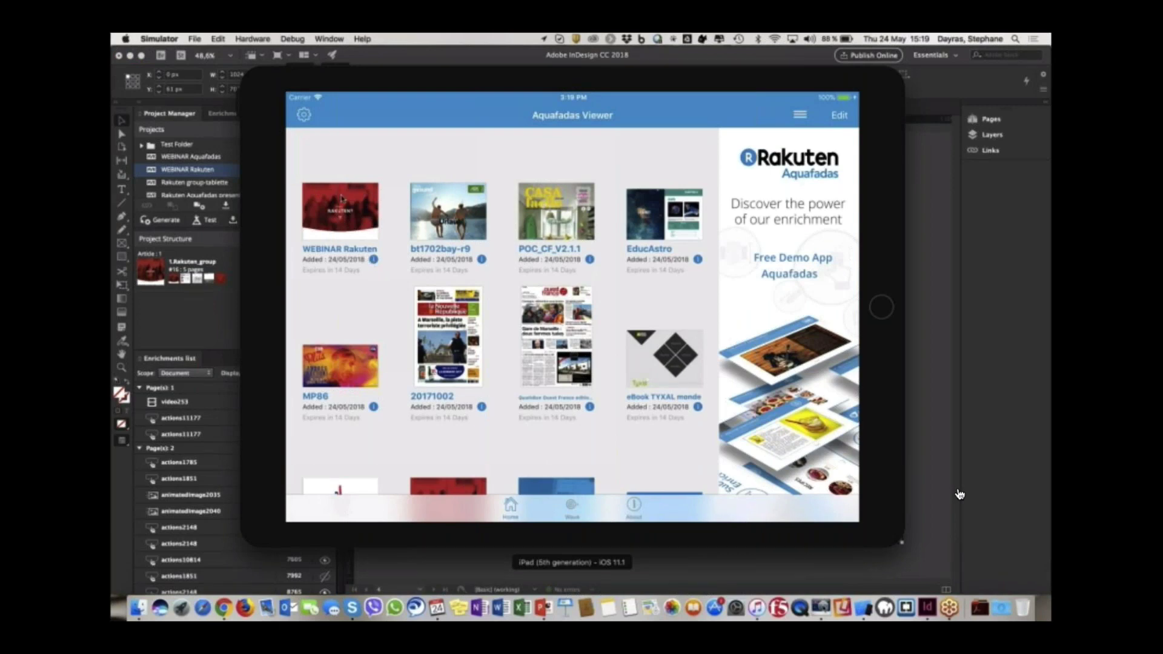
click(347, 222)
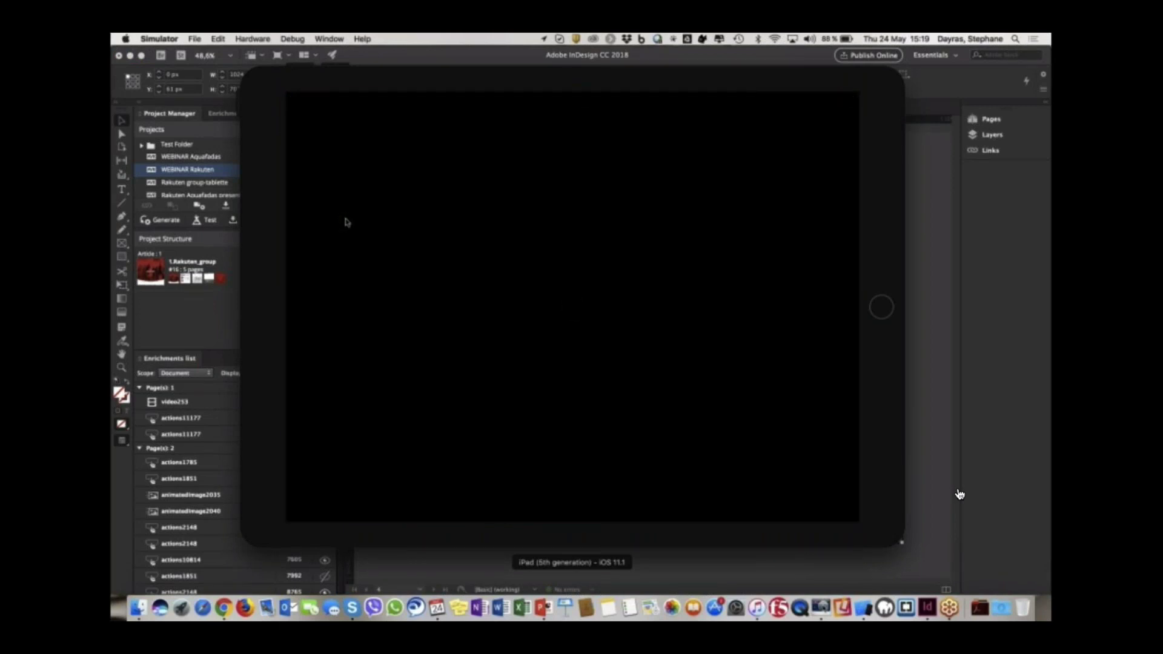
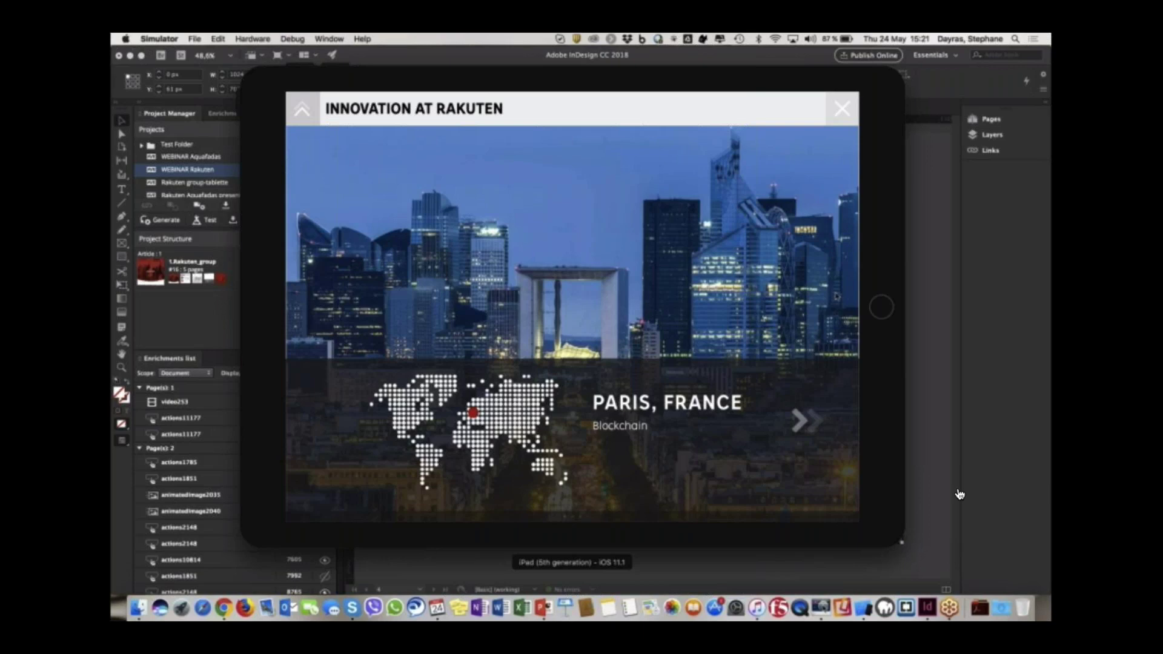
click(960, 494)
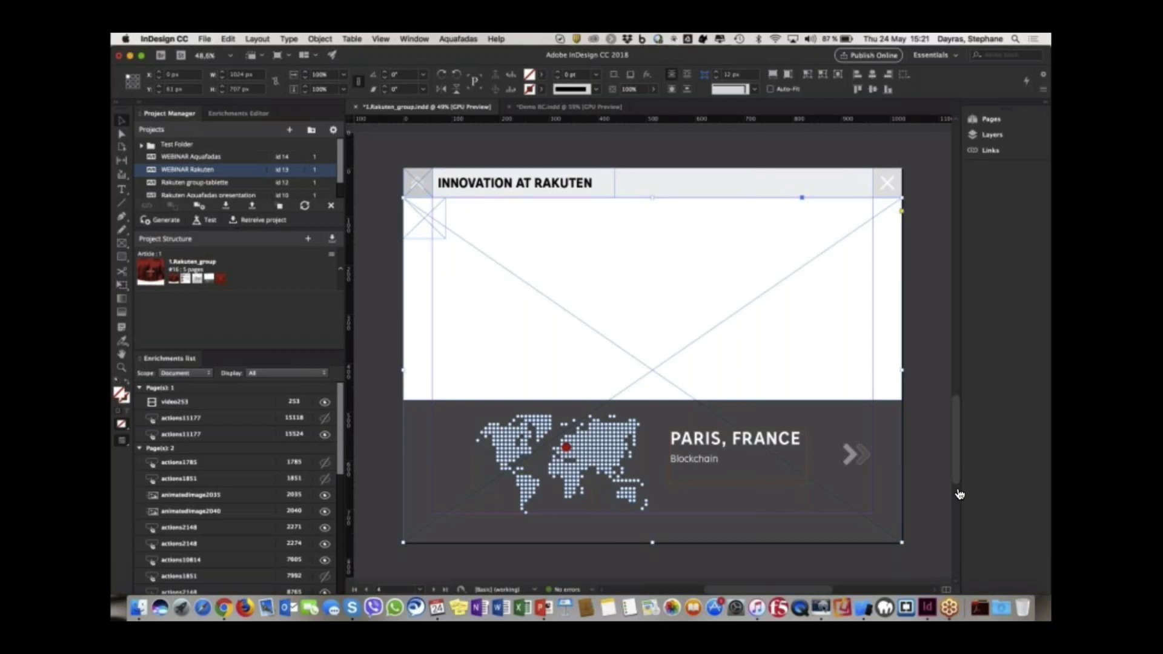
View the slideshow's properties in the Enrichments Editor and select the background frame of the INNOVATION AT RAKUTEN header.
click(672, 182)
click(414, 365)
click(242, 114)
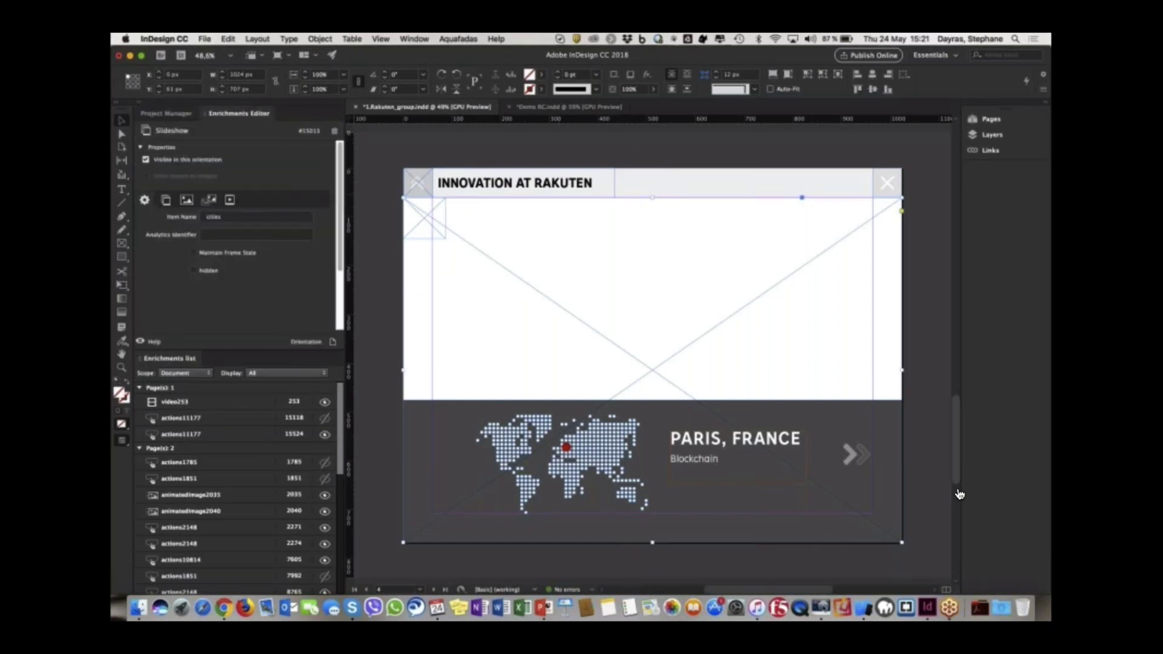
key(super+alt+bracketright)
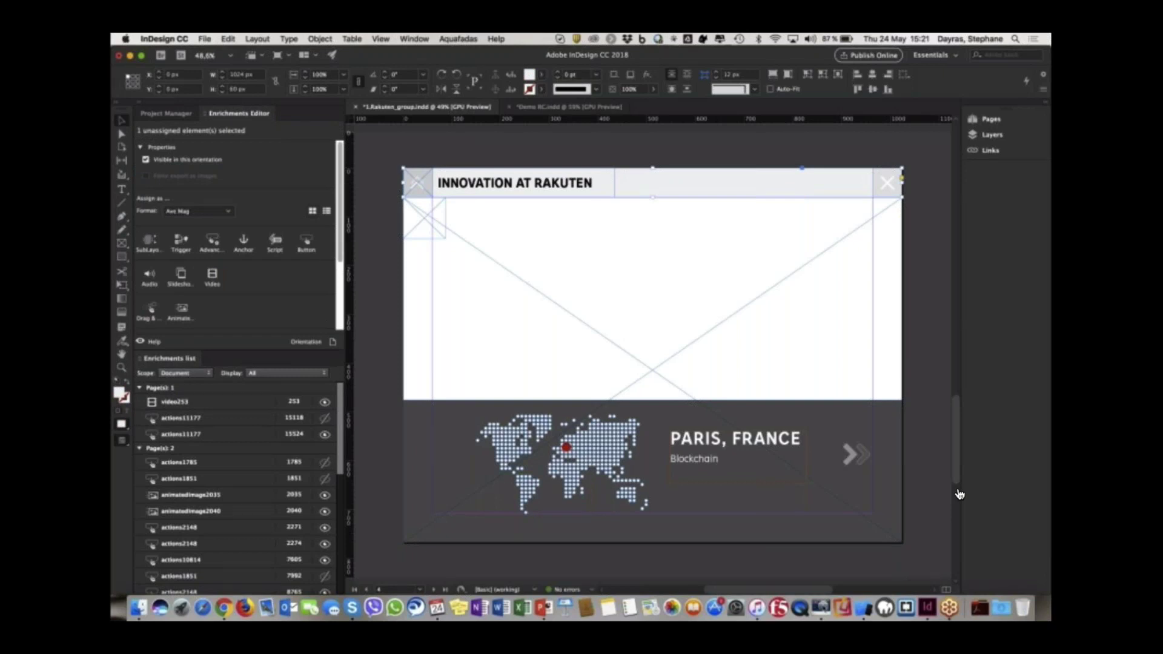
Browse the enrichments available for the header frame in both the list view and the icon view.
scroll(341, 251, down, 5)
scroll(341, 221, up, 5)
scroll(342, 222, up, 1)
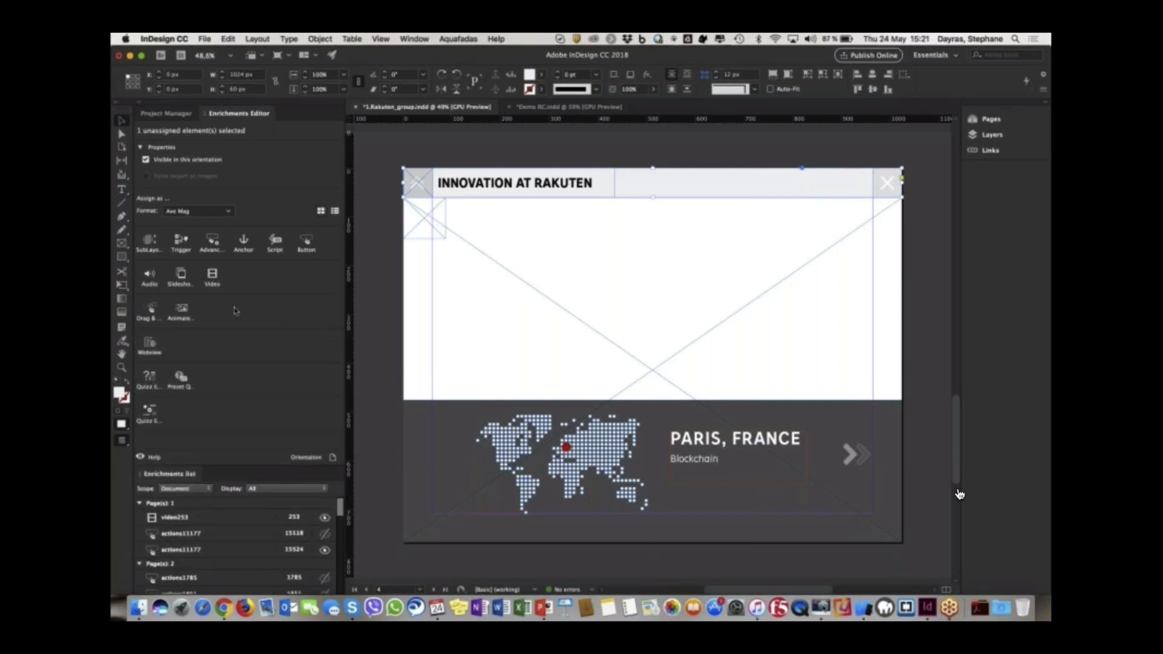
click(335, 211)
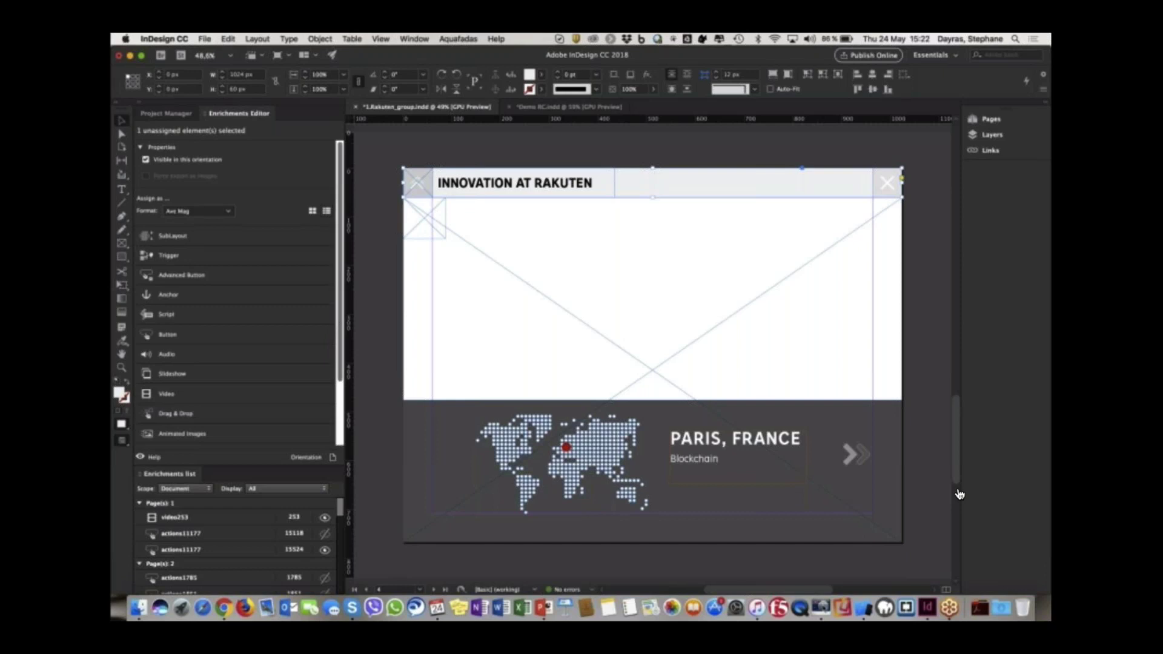
scroll(333, 195, down, 3)
scroll(333, 195, up, 3)
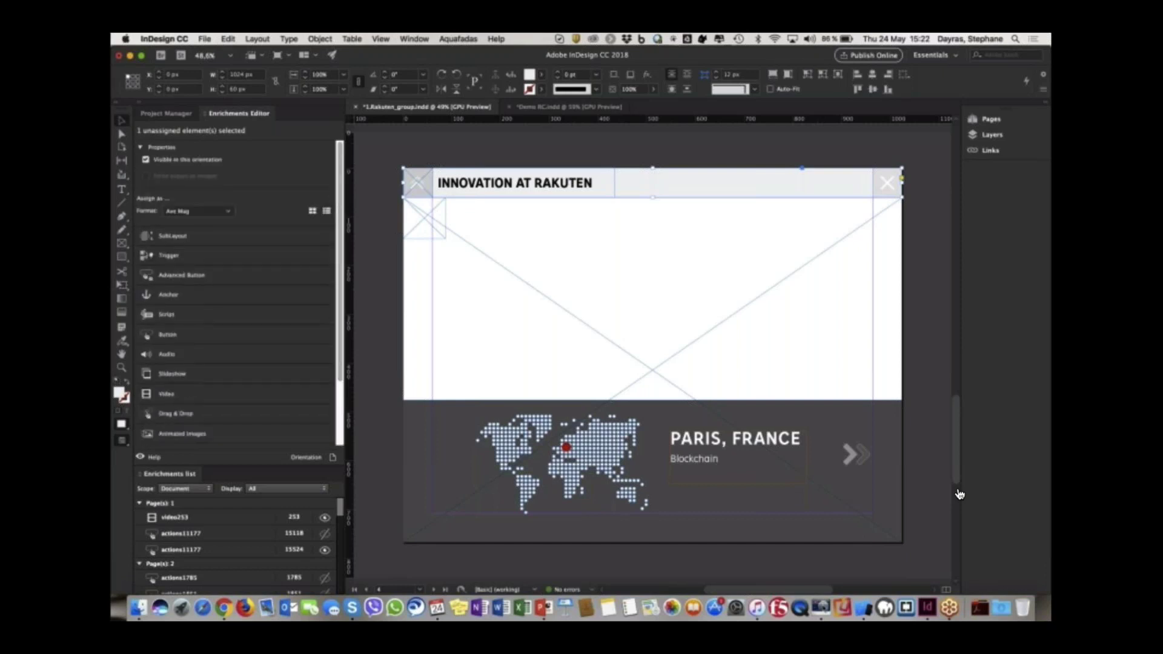
click(312, 211)
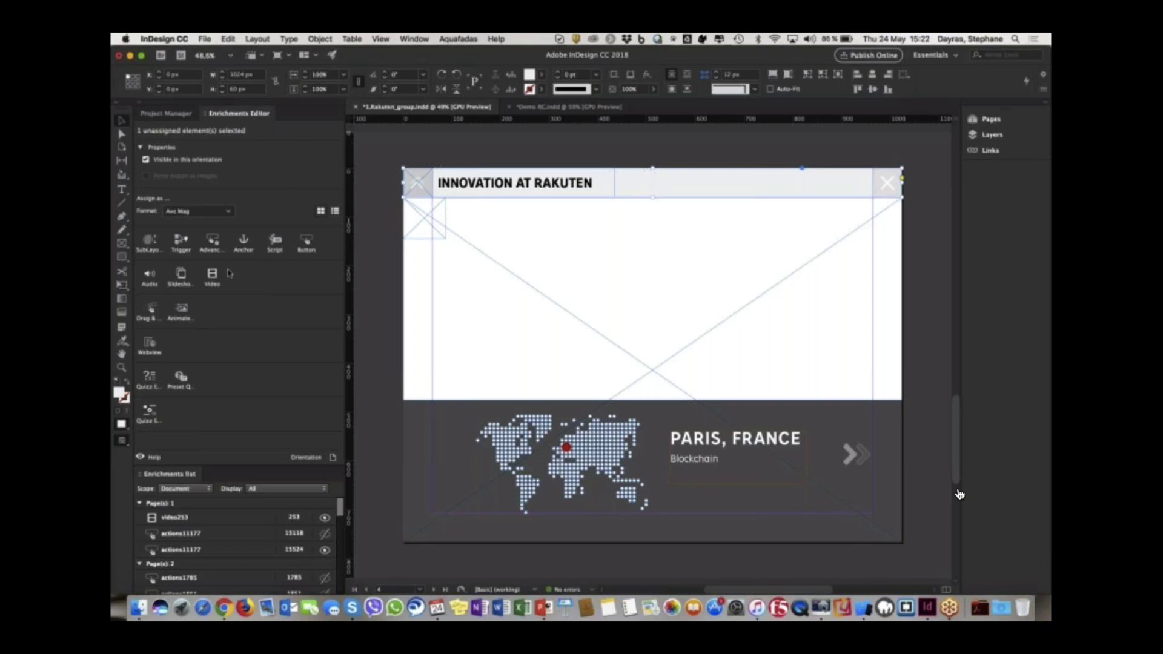
Select the page's large slideshow frame and view its general properties, display options, and image content.
click(618, 247)
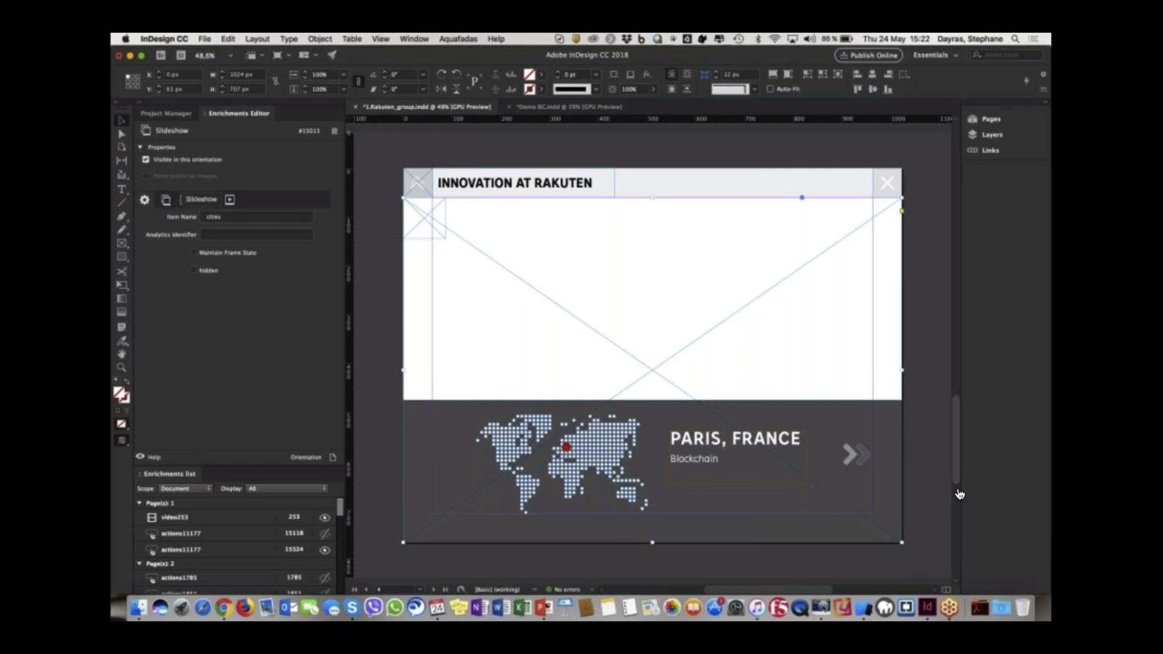
double_click(213, 217)
click(187, 200)
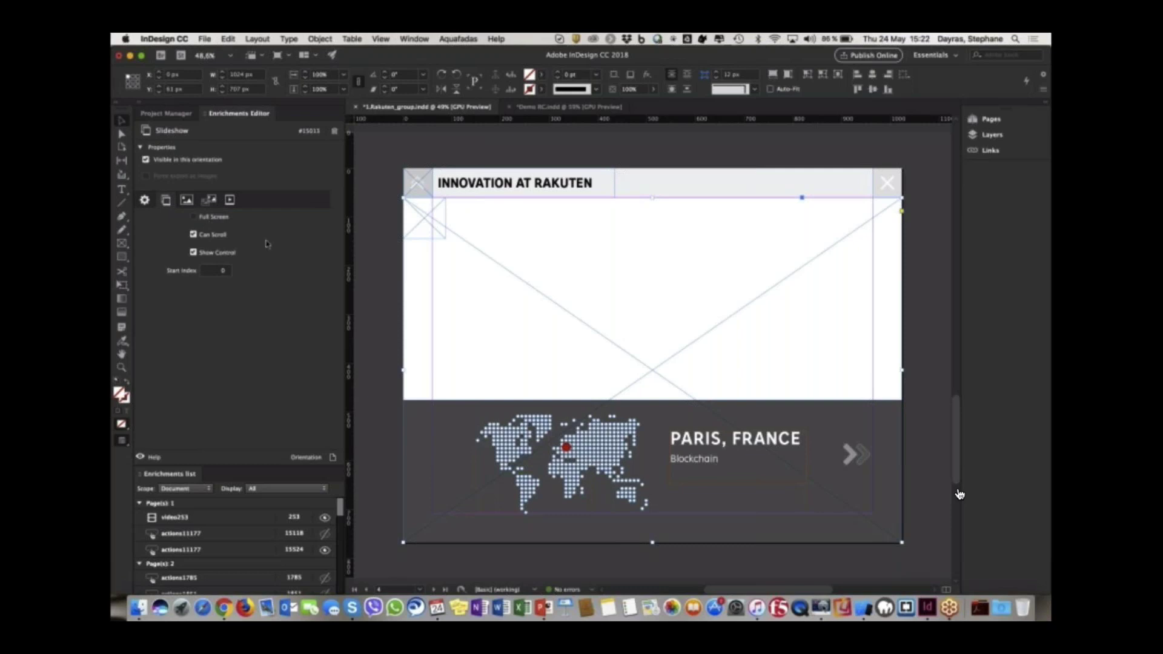
click(186, 200)
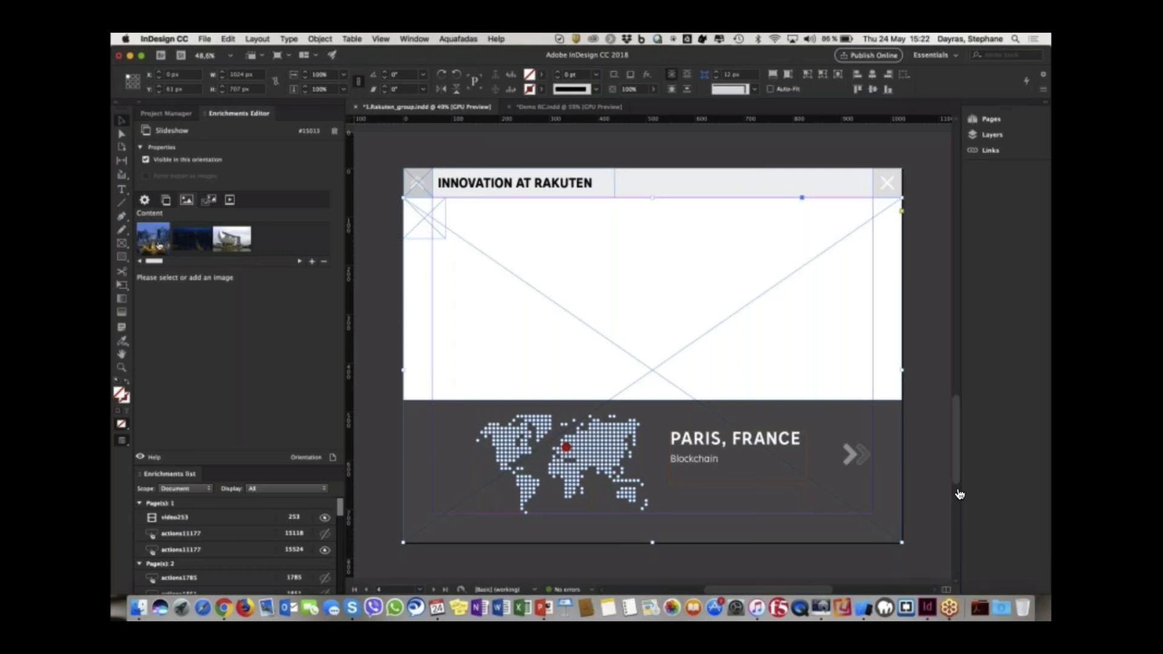
Select the second image in the slideshow's content and examine its scroll actions down to the tap actions.
click(153, 238)
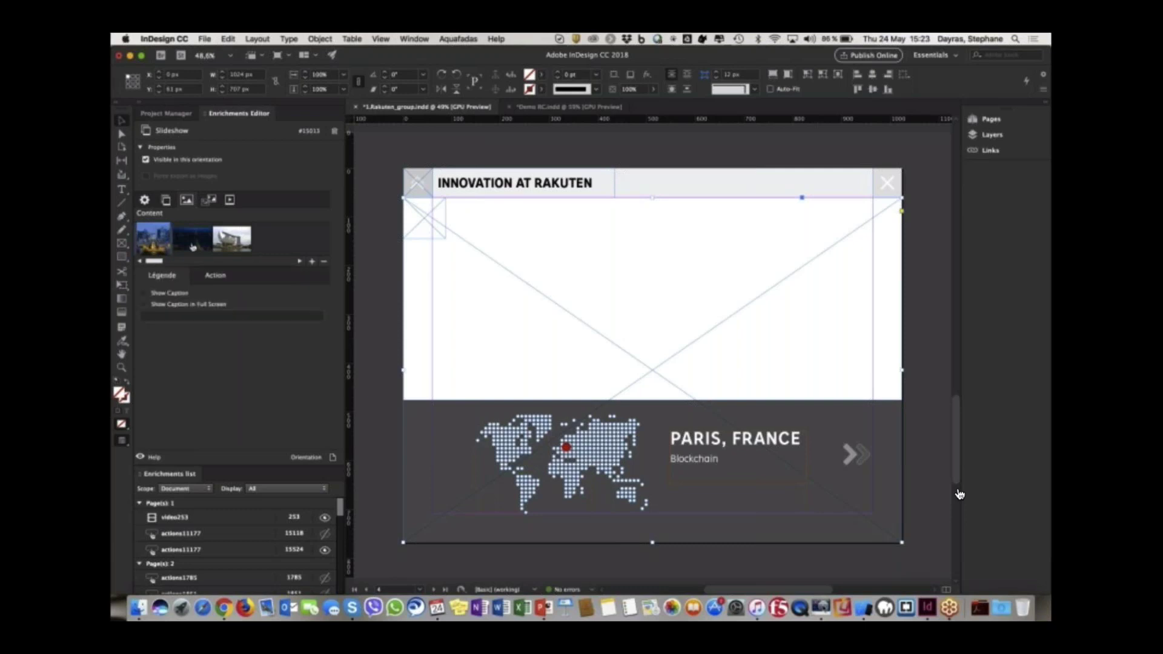
click(192, 244)
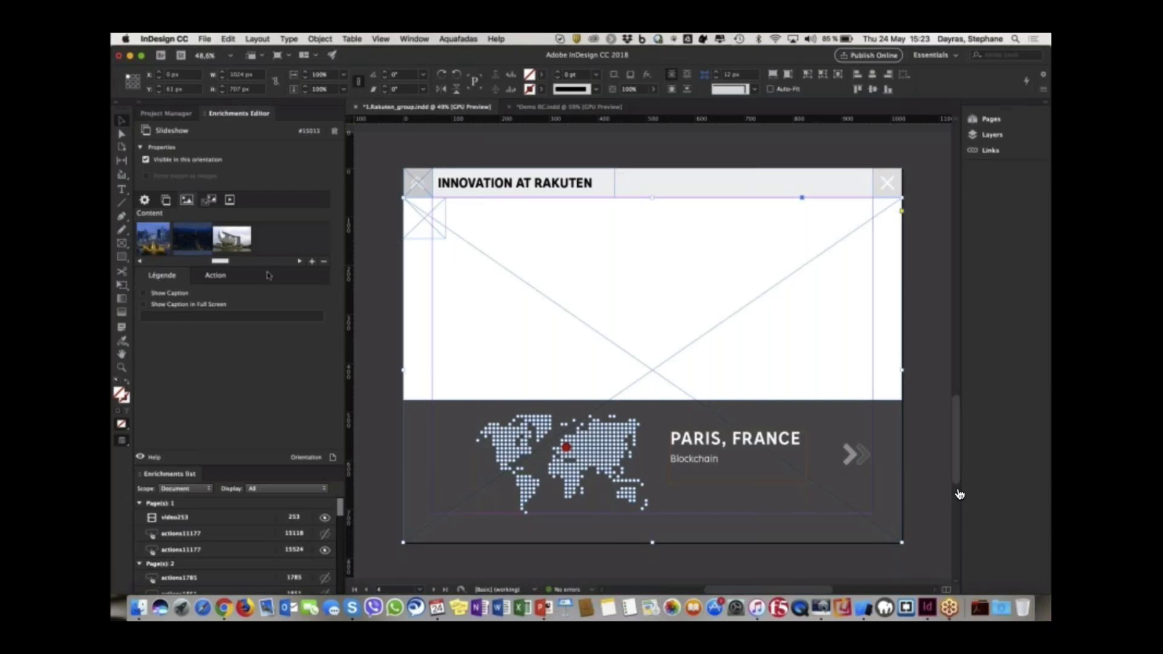
click(209, 276)
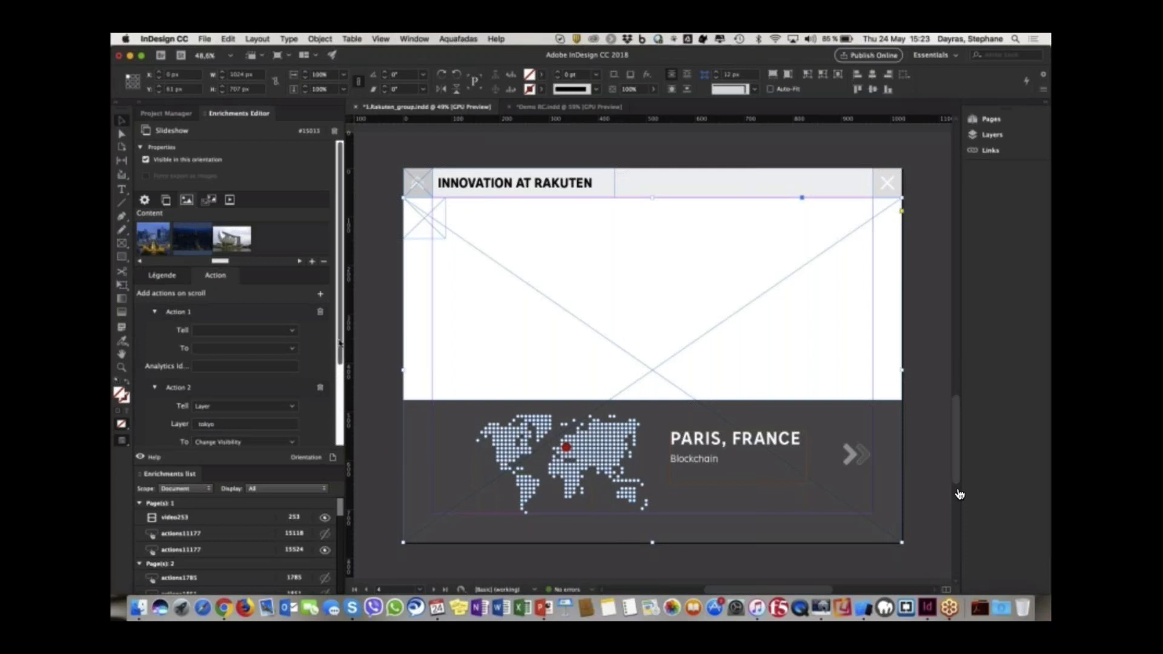
scroll(339, 342, down, 5)
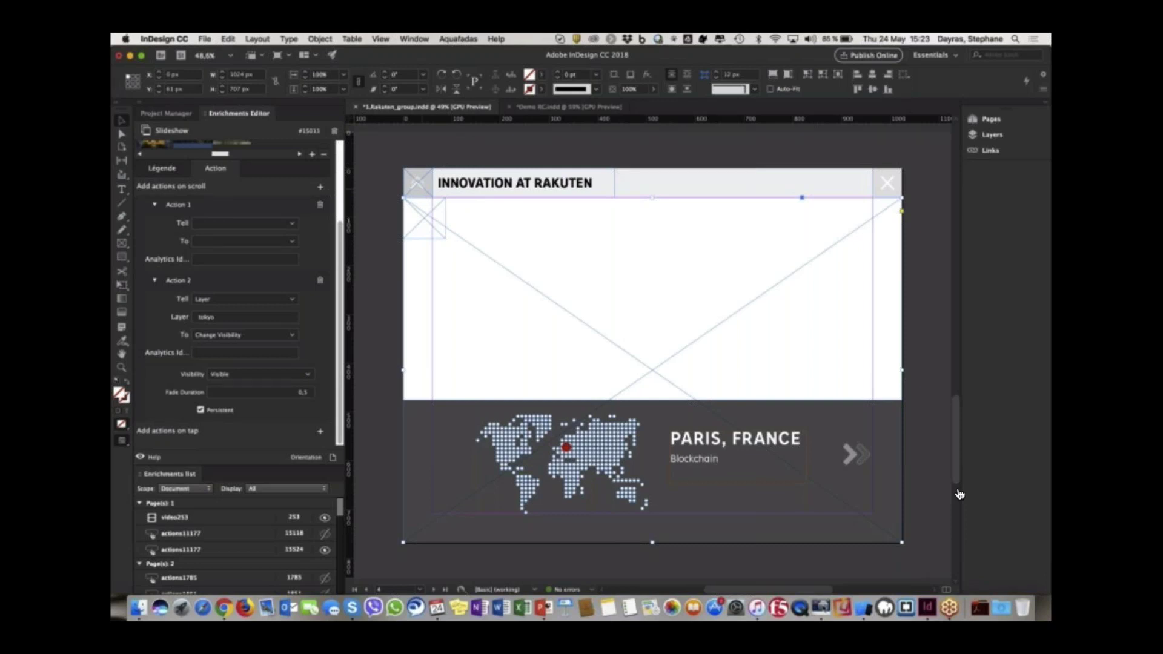
Display the document's layers, hide the paris layer, and show it again.
key(F7)
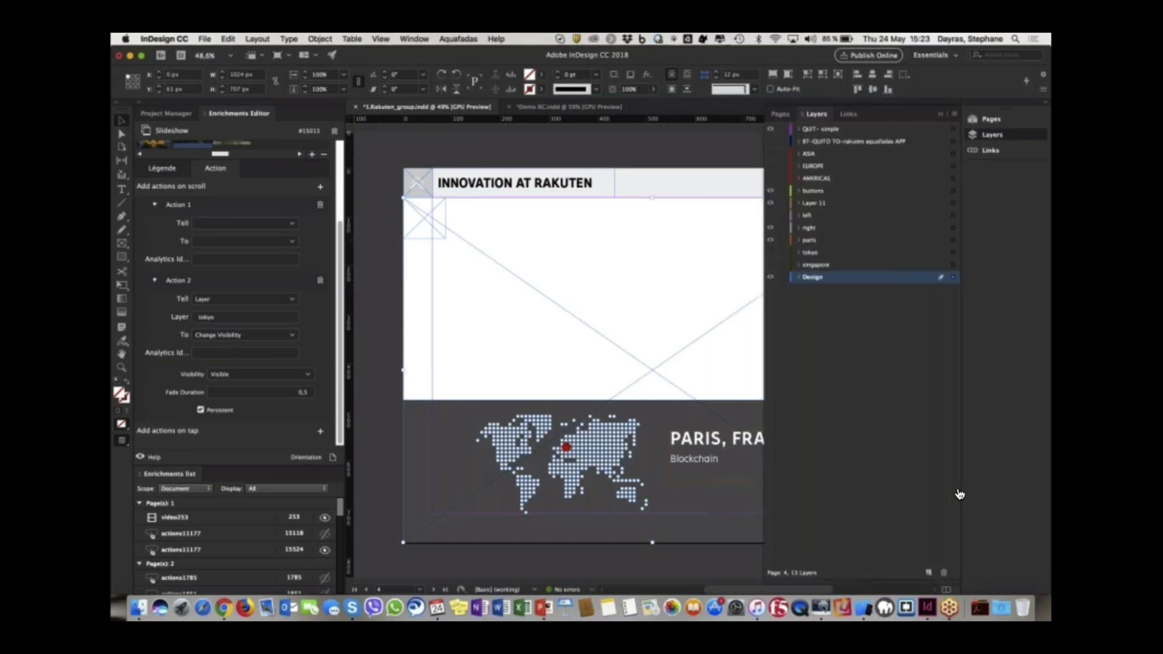
click(770, 240)
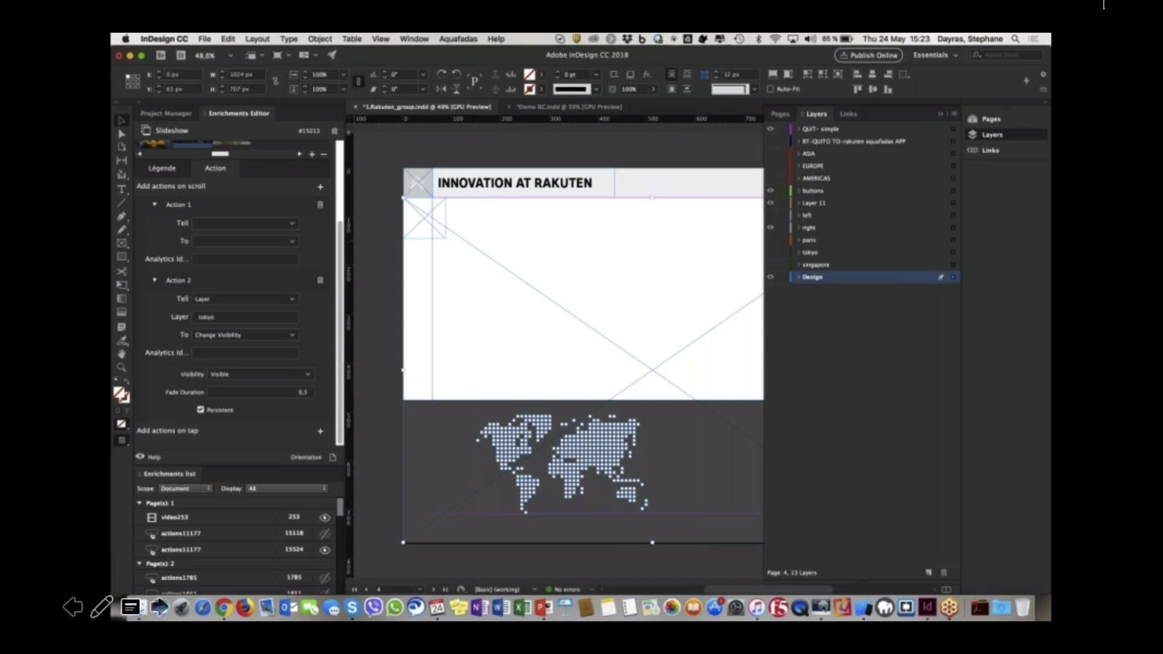
click(771, 240)
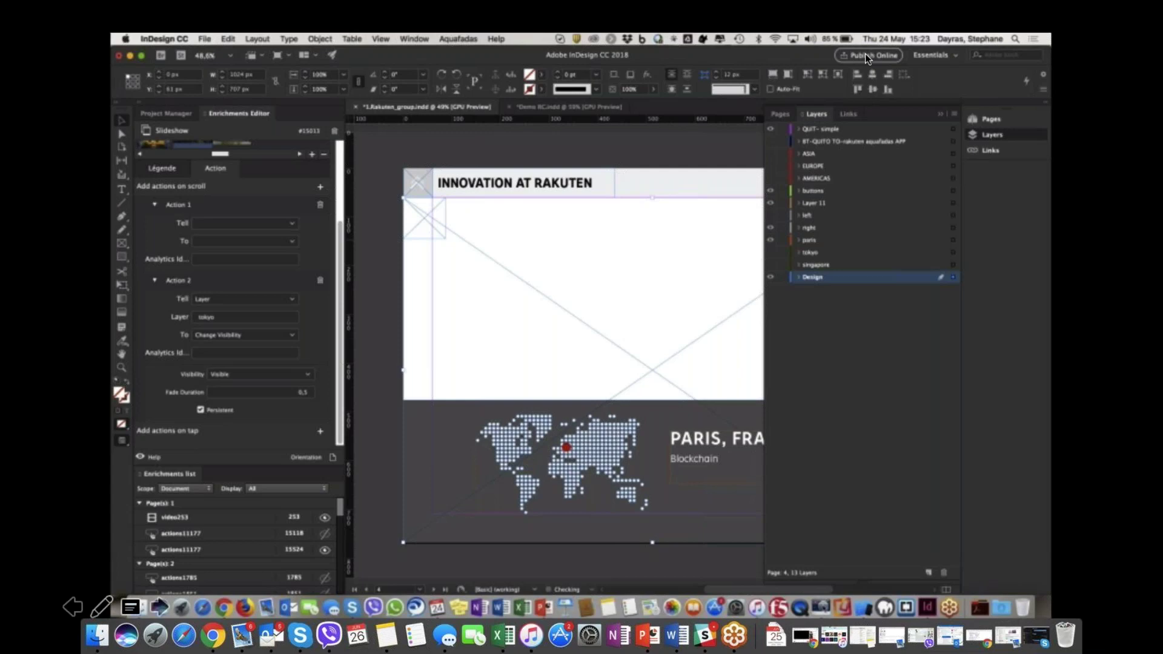
mouse_move(522, 506)
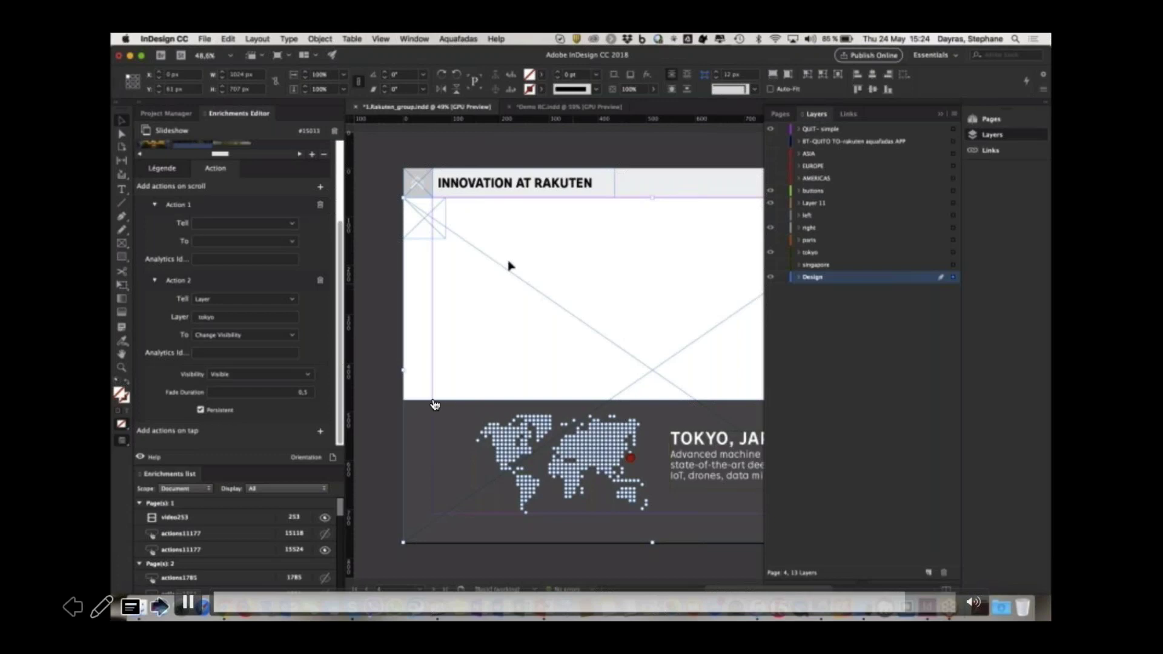
key(Left)
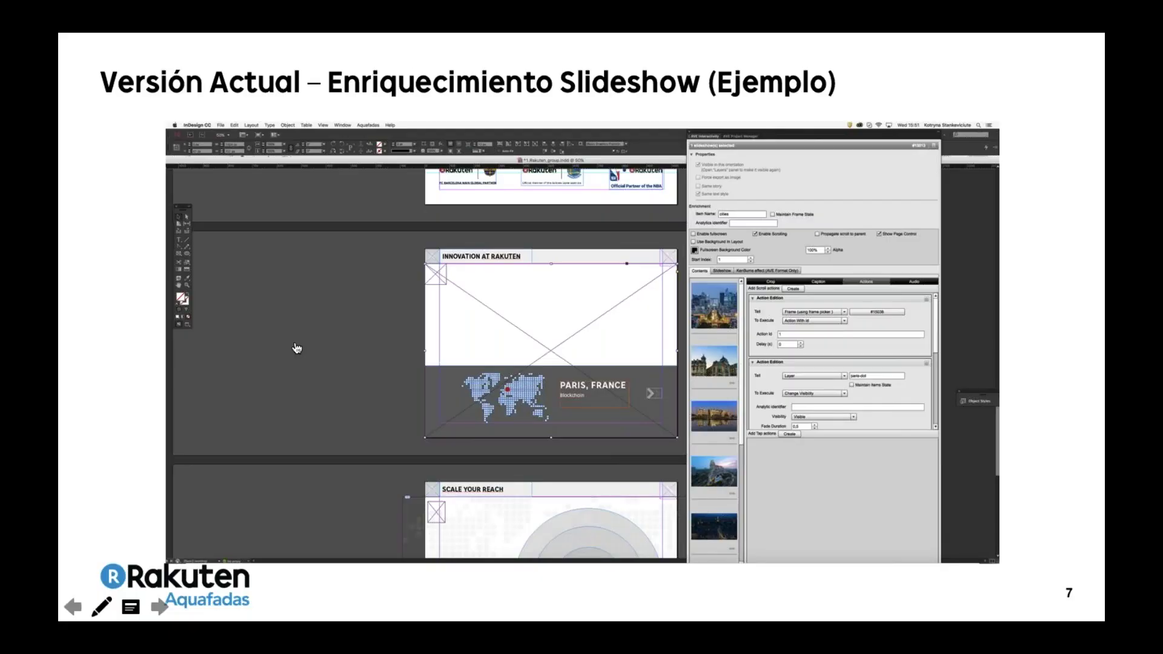
key(Left)
key(Left)
key(Right)
Advance the demo video in the presentation to the part covering the slideshow's scroll actions and layer visibility.
mouse_move(181, 608)
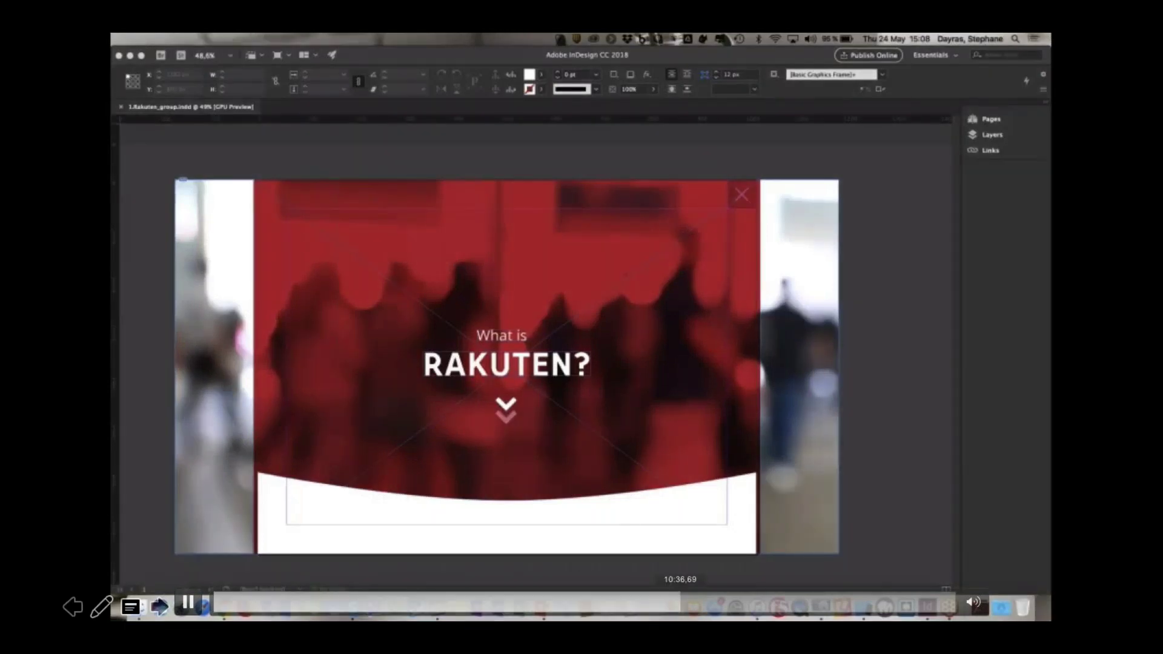
click(721, 602)
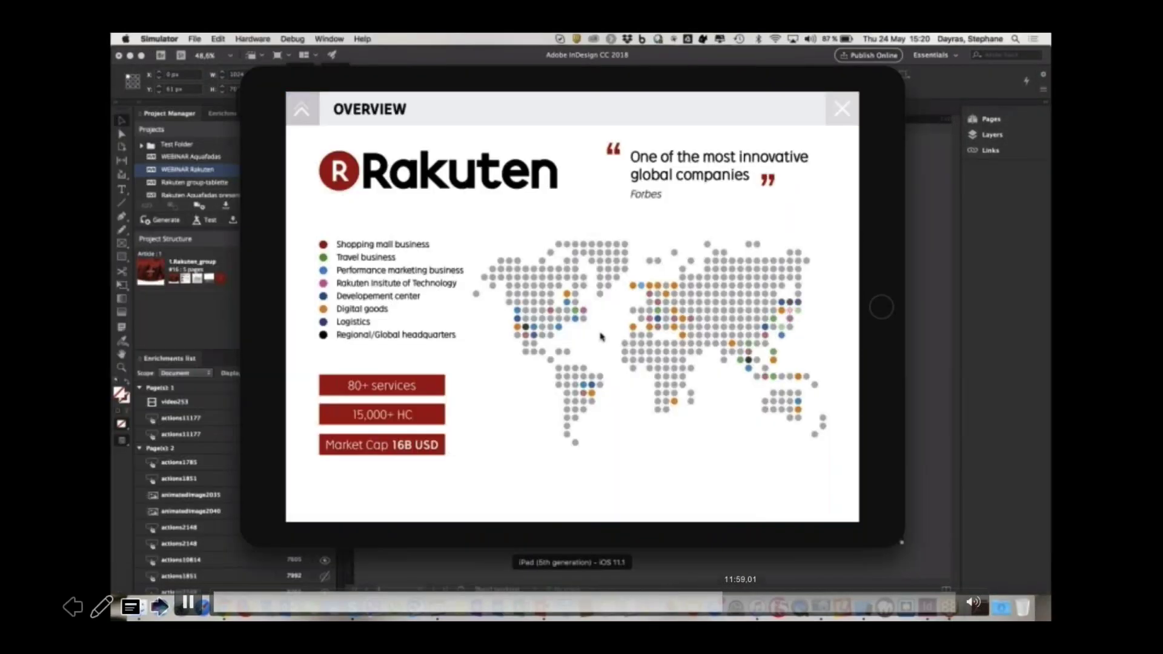
click(763, 602)
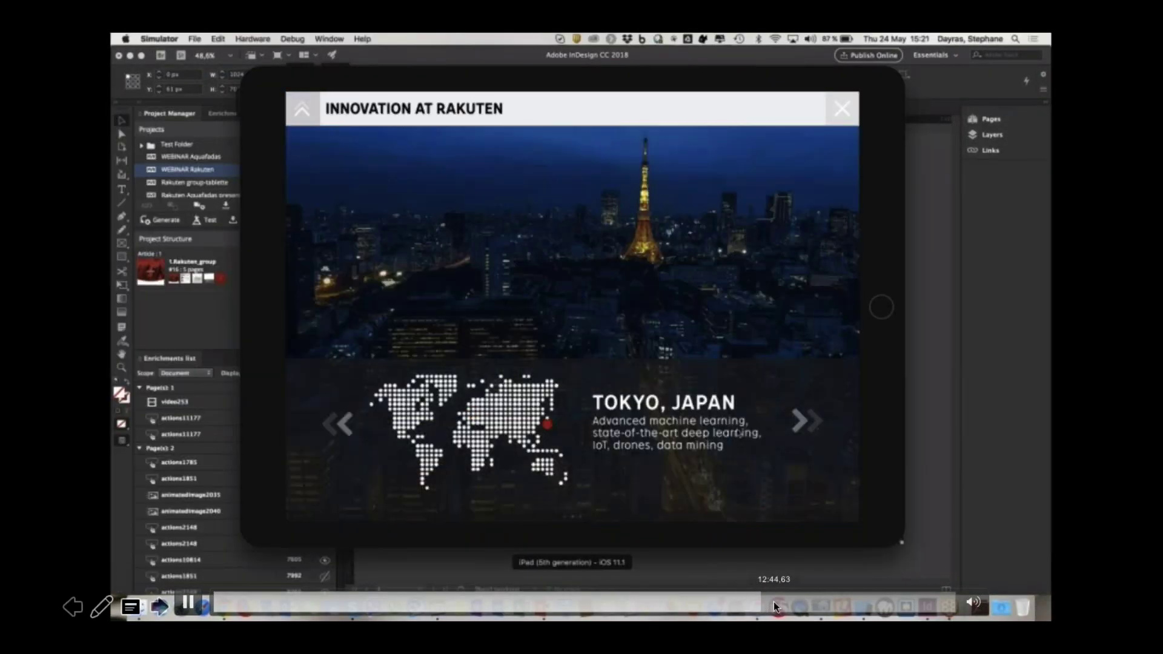
click(773, 602)
click(800, 602)
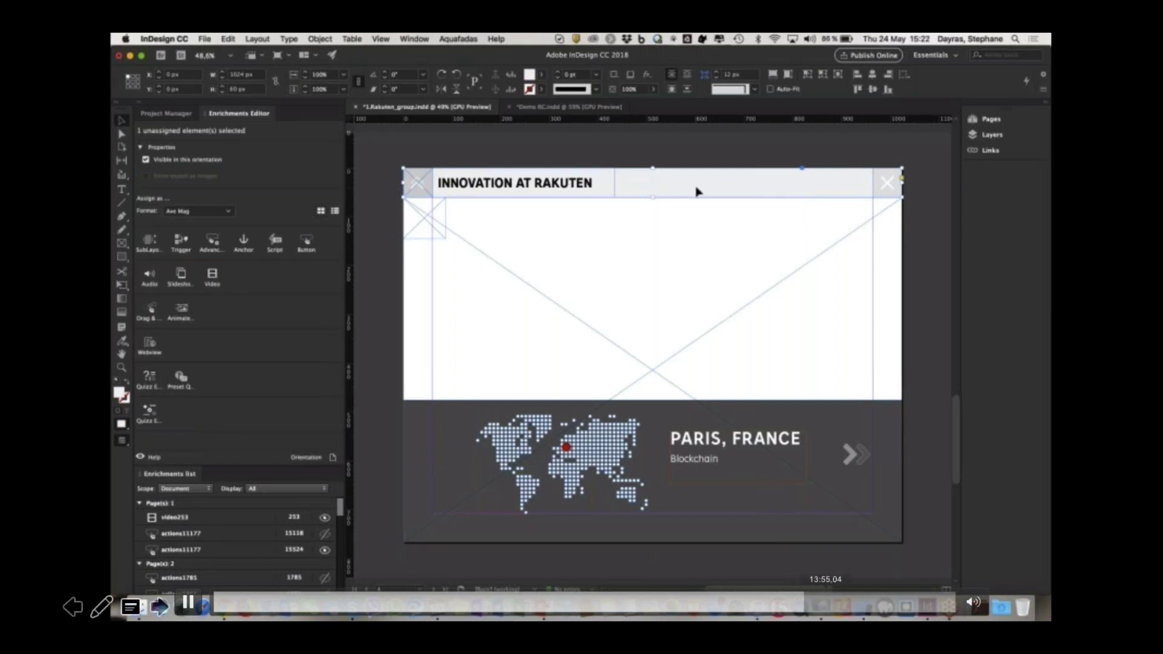
click(825, 603)
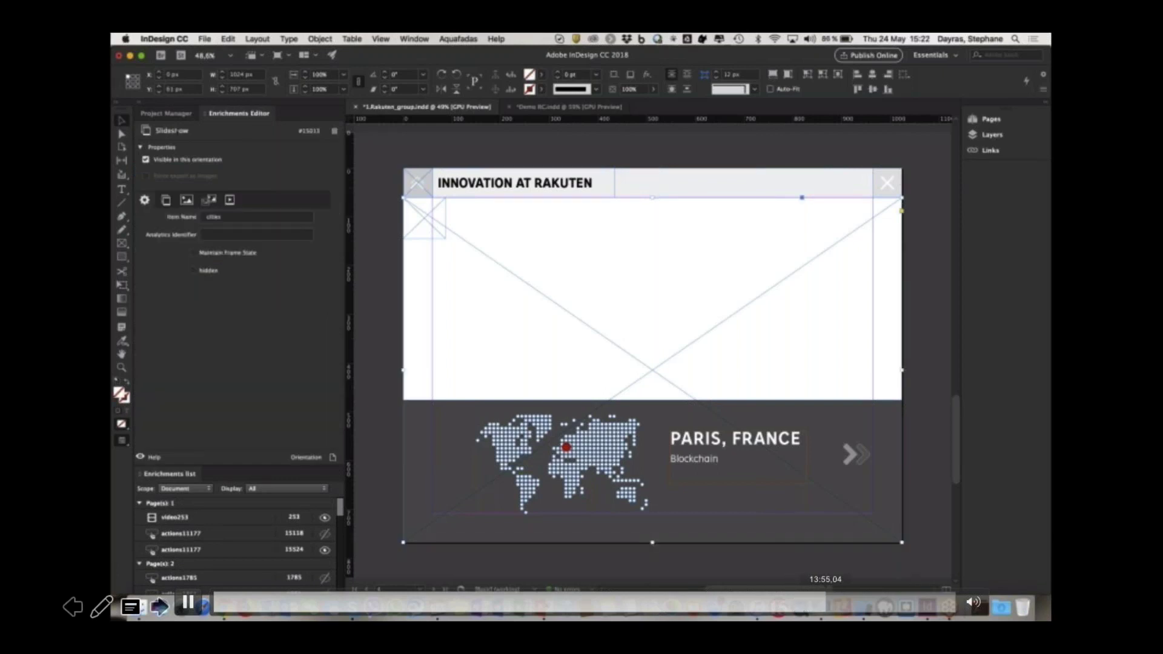
click(819, 603)
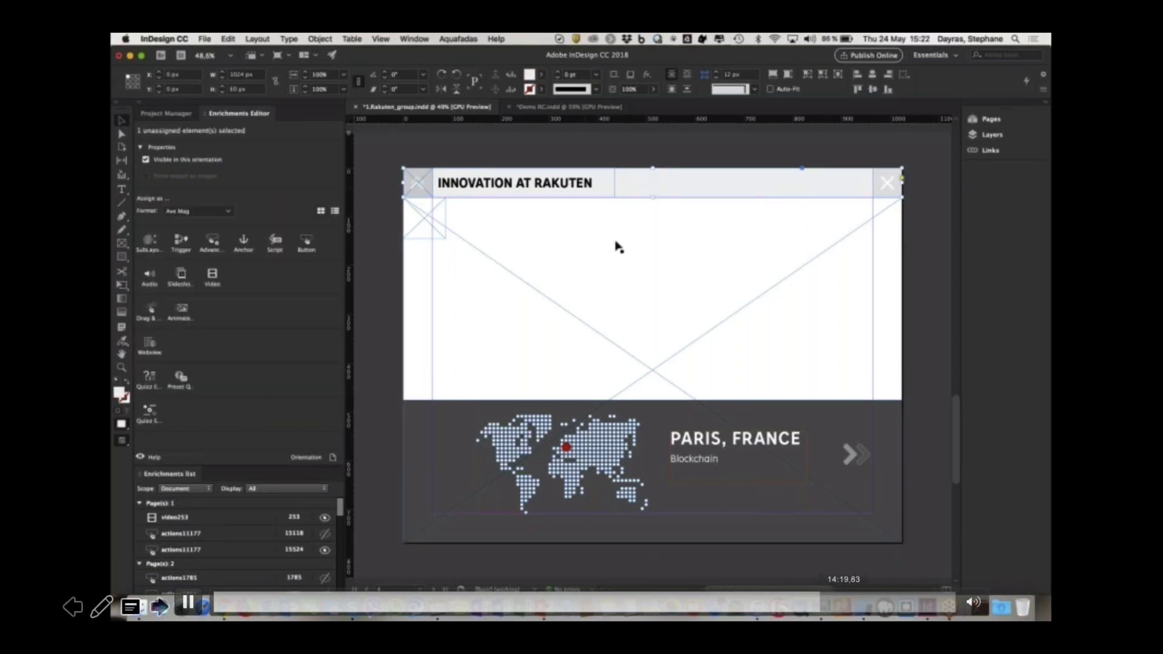
click(846, 603)
click(863, 603)
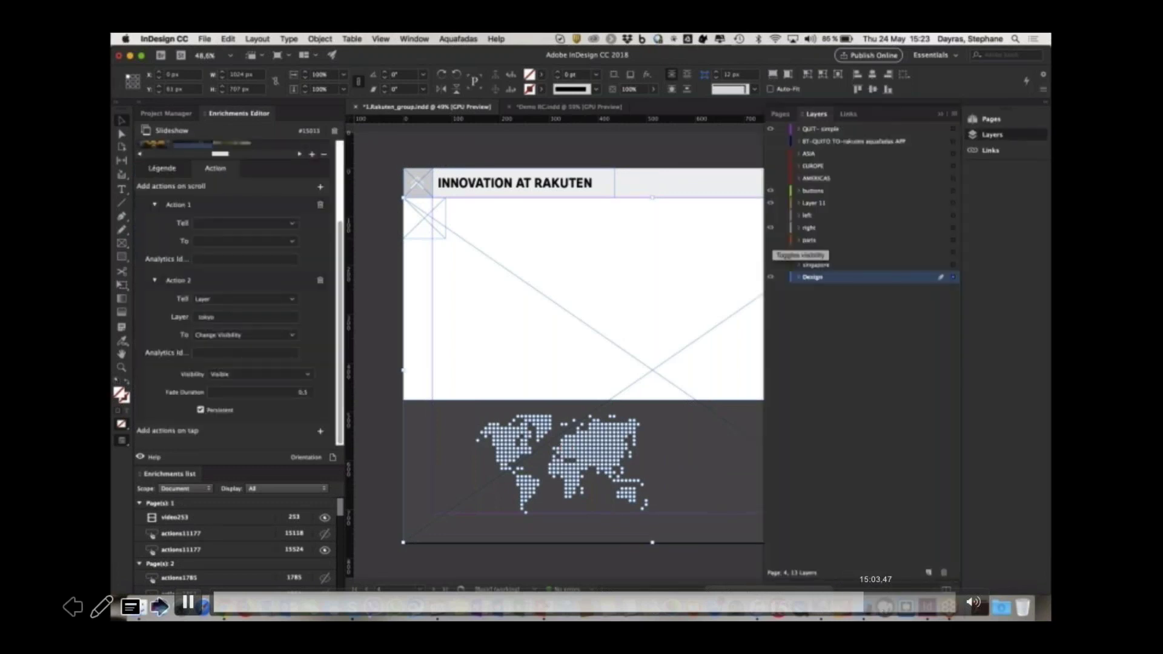
click(883, 603)
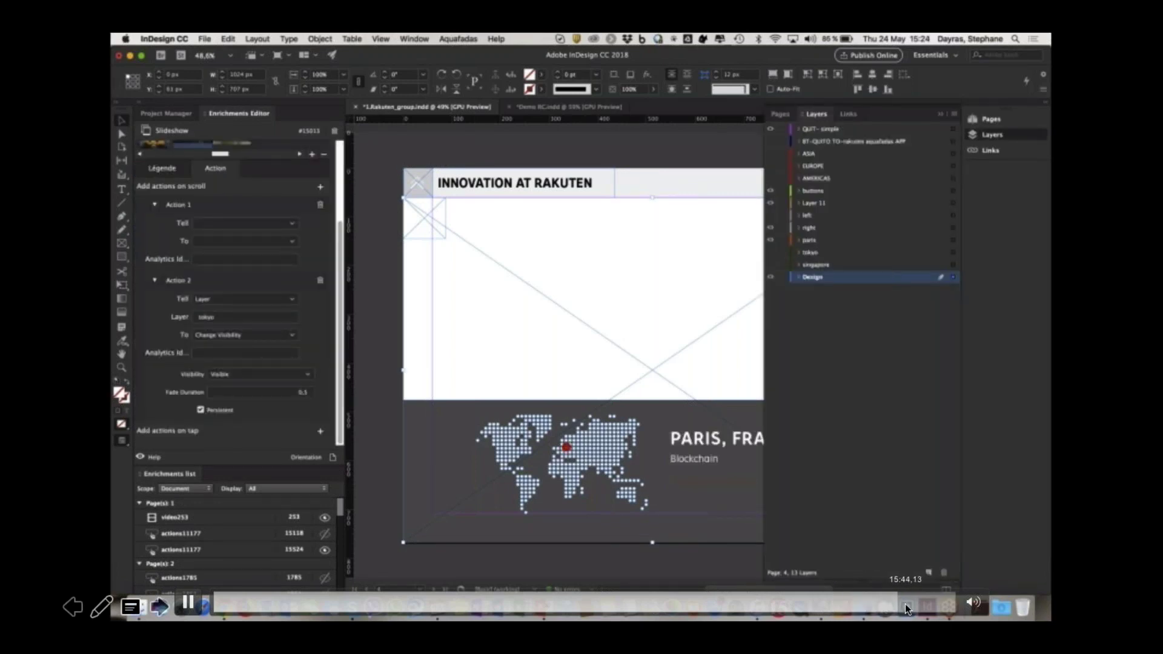
click(905, 603)
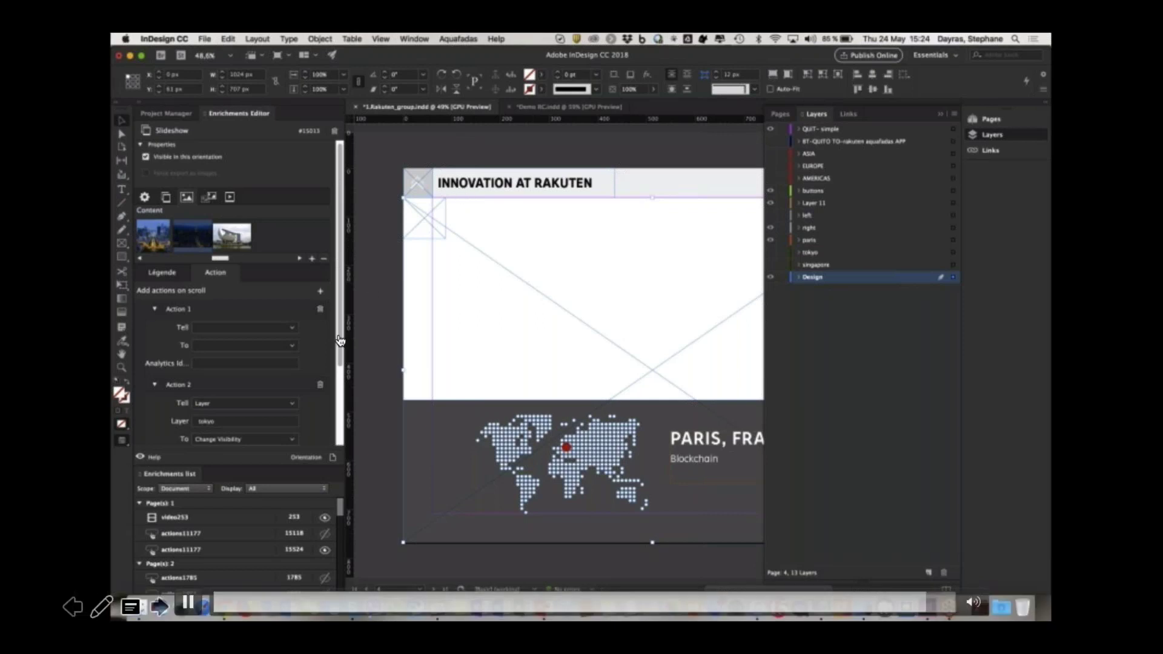
Collapse the layers list, review the slideshow image's scroll actions, and return to the project list.
click(941, 117)
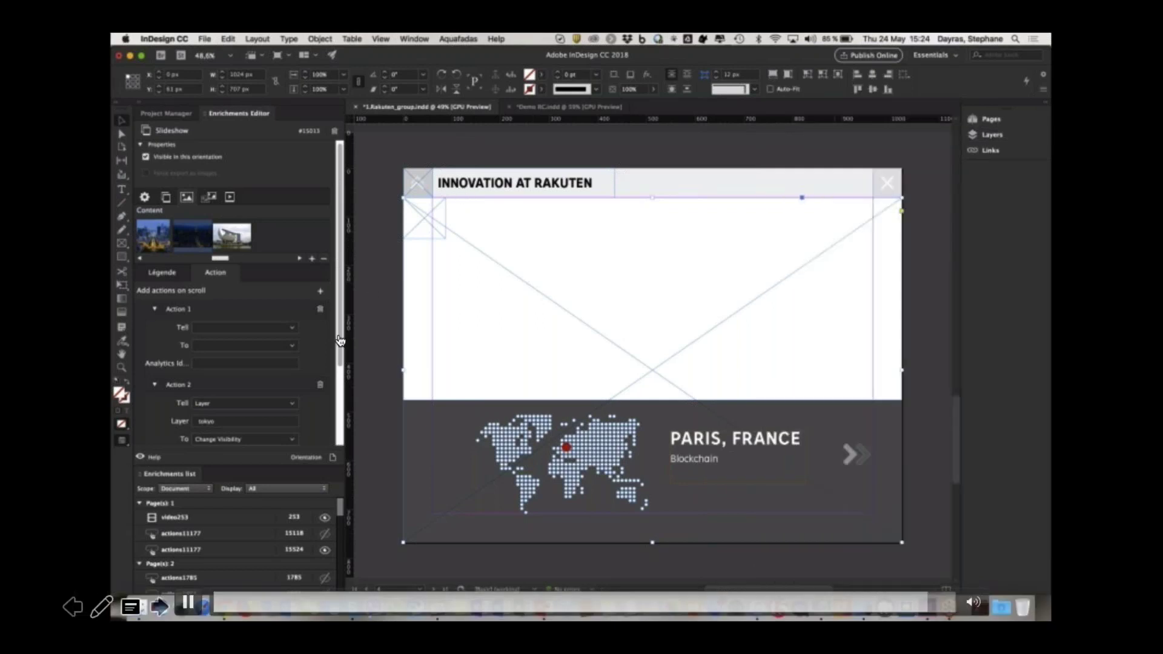
drag(341, 370, 347, 443)
scroll(340, 424, up, 5)
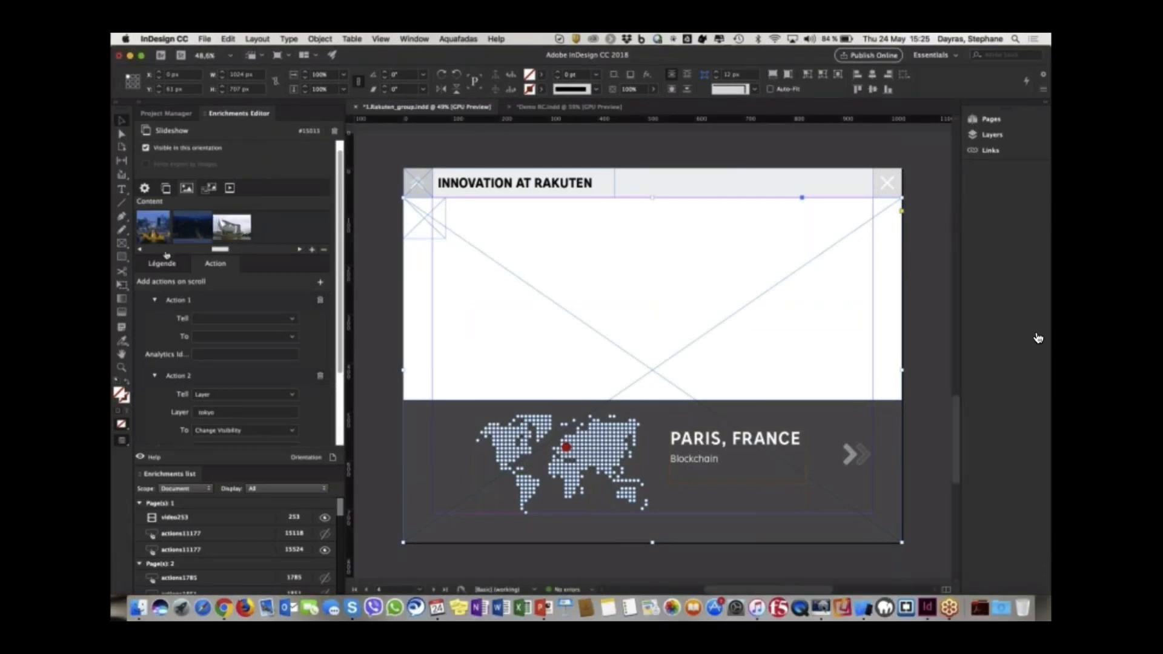
mouse_move(796, 358)
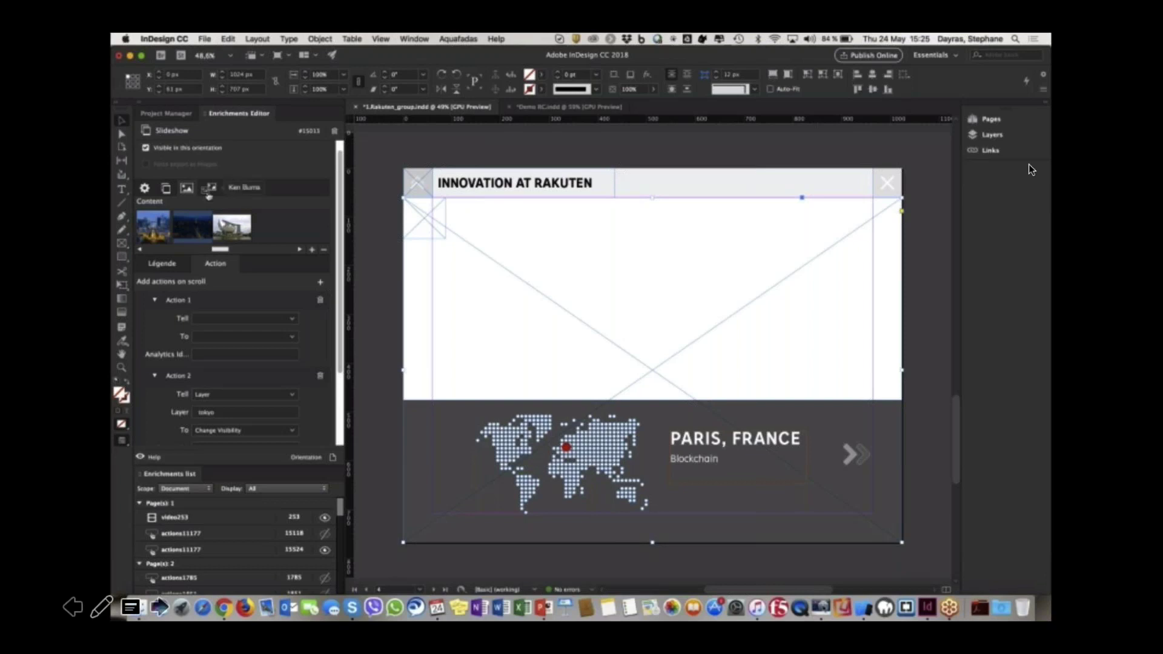
click(168, 114)
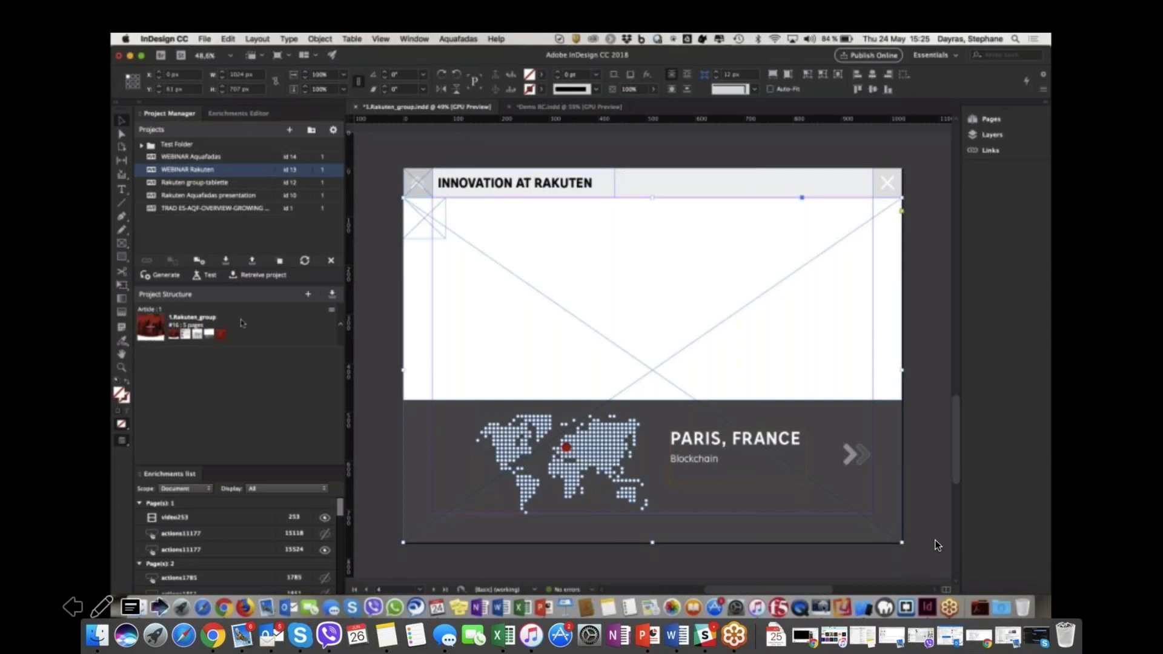
Advance the presentation to the closing thank-you slide and switch to the open Skype conversation.
key(Right)
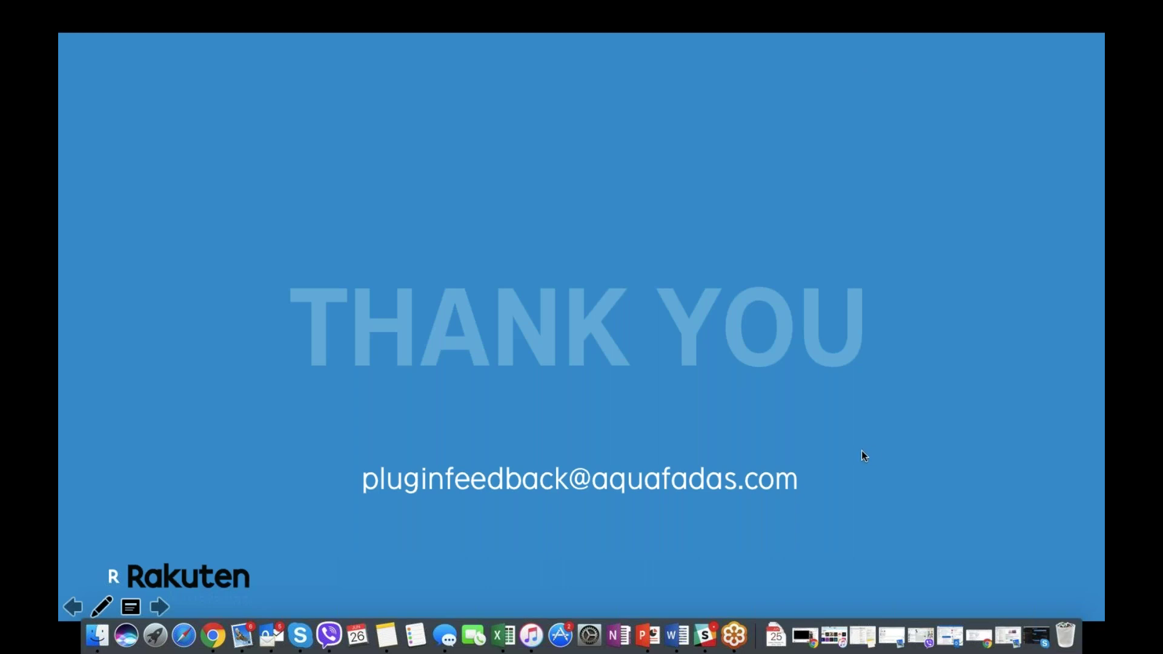
key(ctrl+Up)
click(700, 384)
key(ctrl+Up)
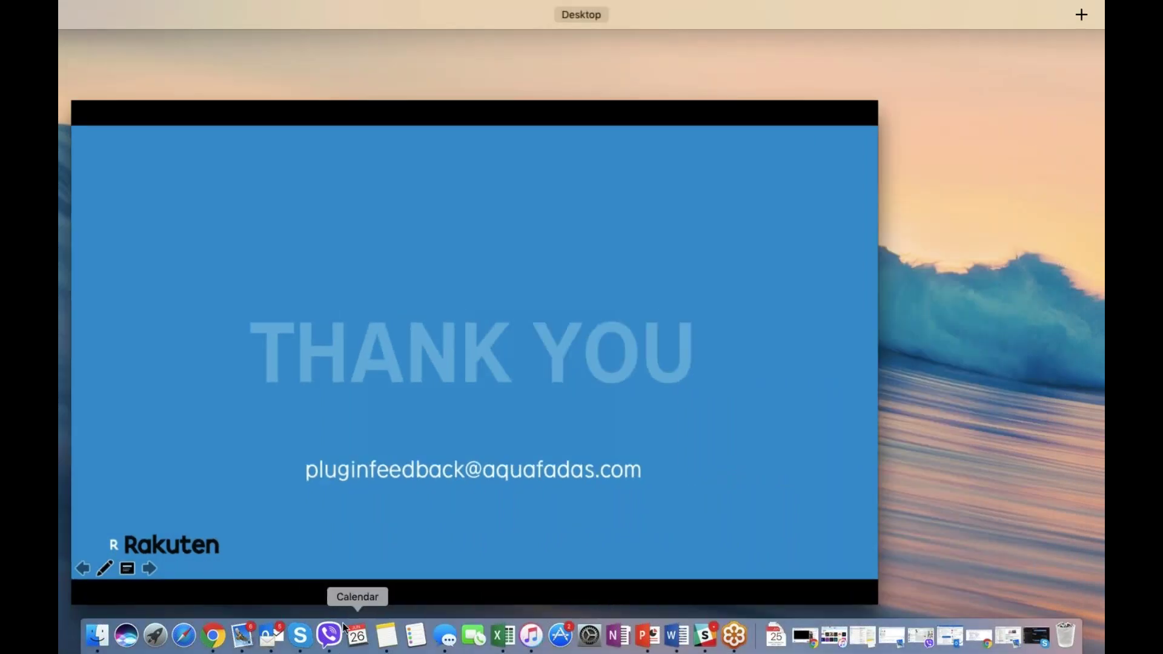
click(301, 635)
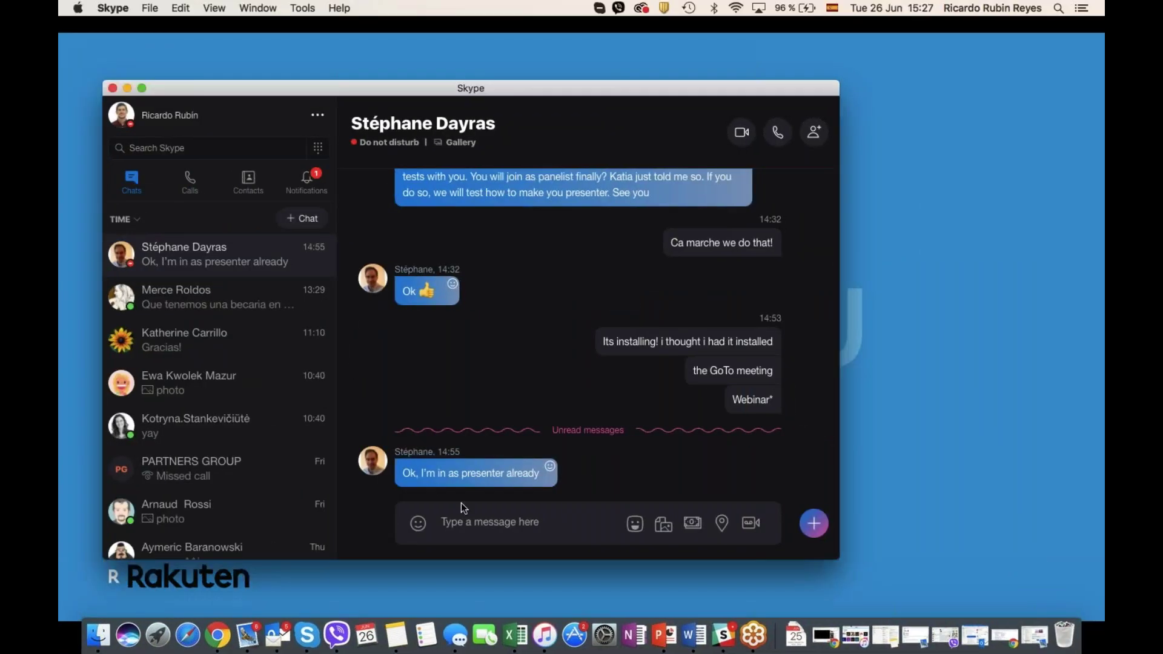
Send the co-presenter three chat messages: "are people making questions?", "can we open the Mic?" and "I think its easier".
text(are people making questions?)
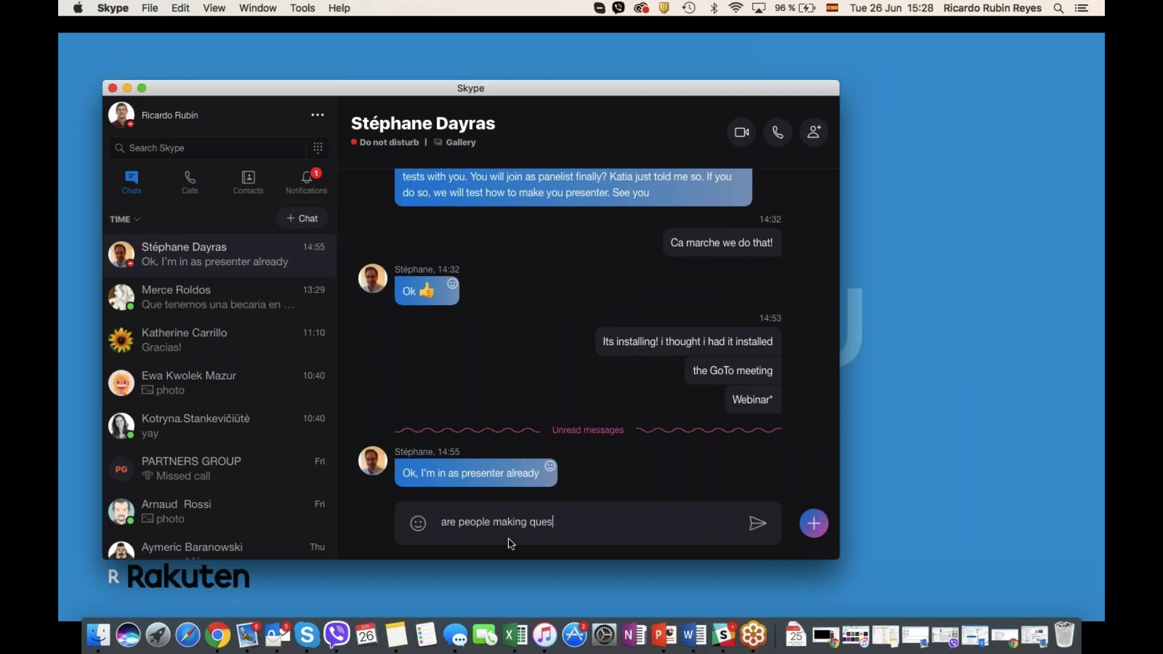
key(Return)
text(can we open the M)
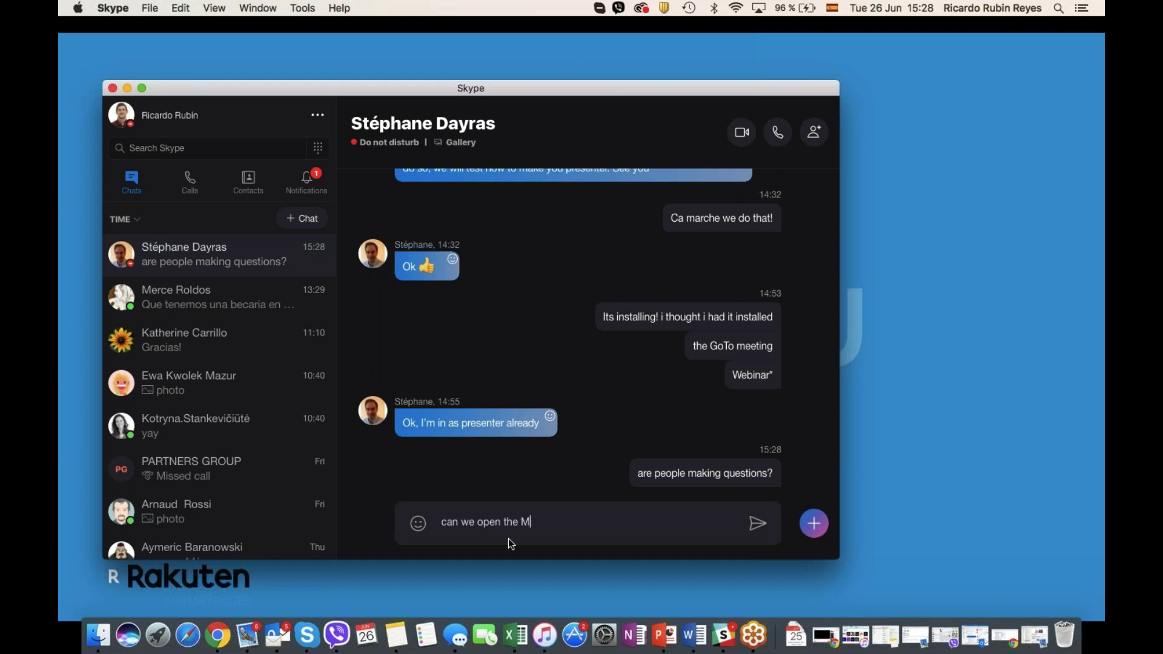
text(ic?)
key(Return)
text(I think its easier)
key(Return)
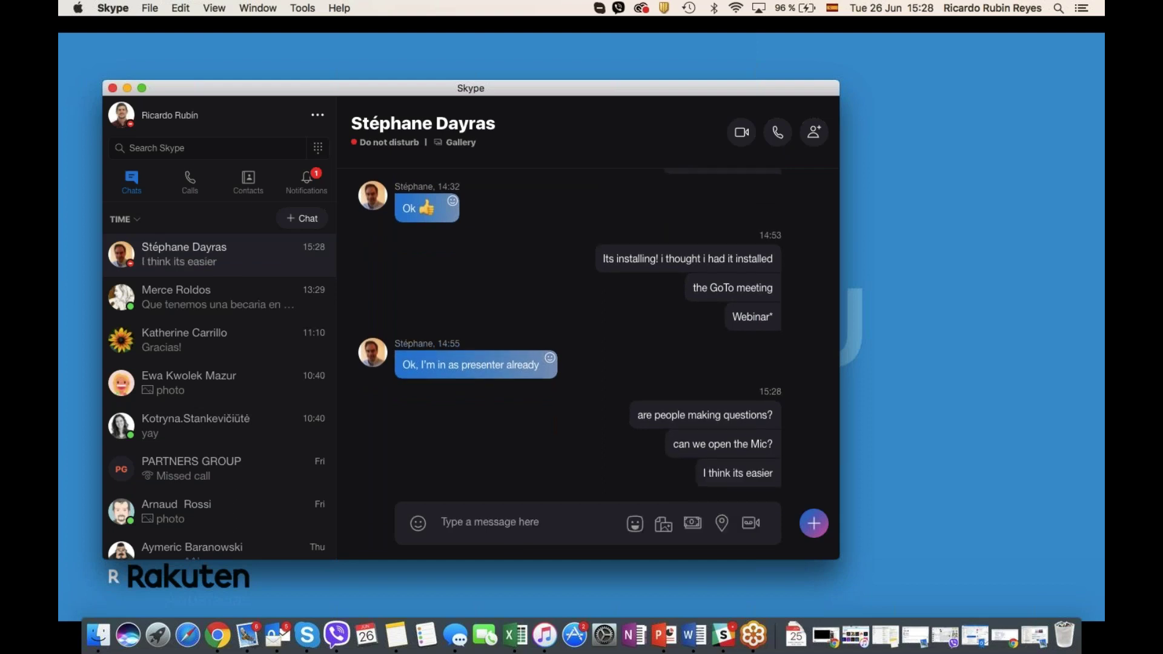